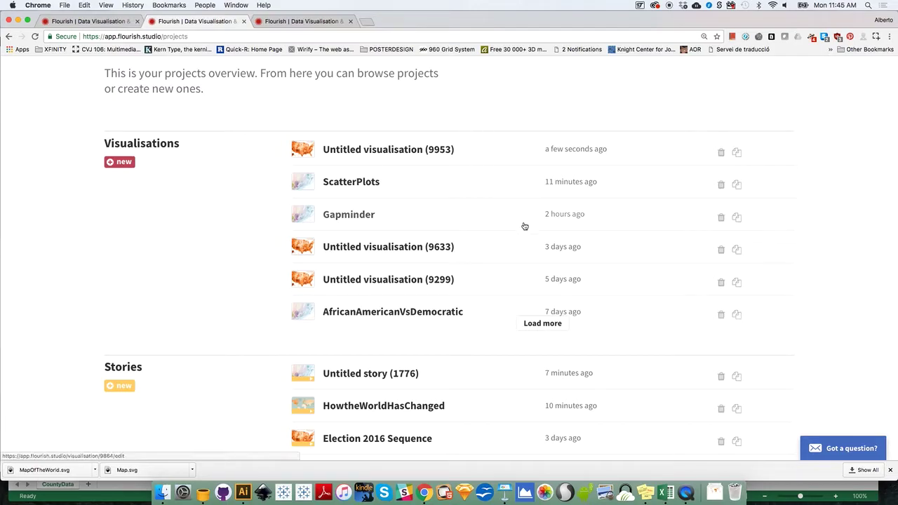
- Bring the CountyData spreadsheet forward and locate the CountyData file in the 5.VIDEOS_FLOURISH folder in Finder
{"action": "left_click", "coordinate": [663, 495]}
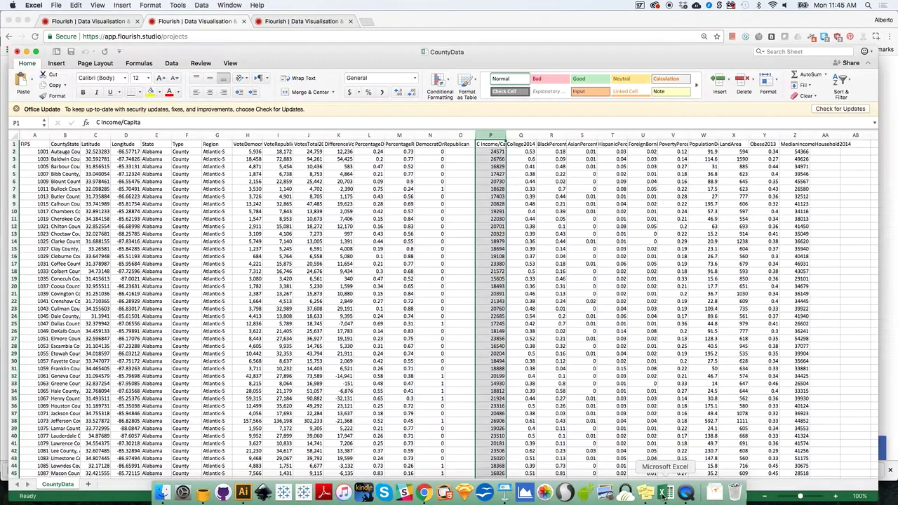
{"action": "left_click_drag", "start_coordinate": [404, 61], "coordinate": [404, 33]}
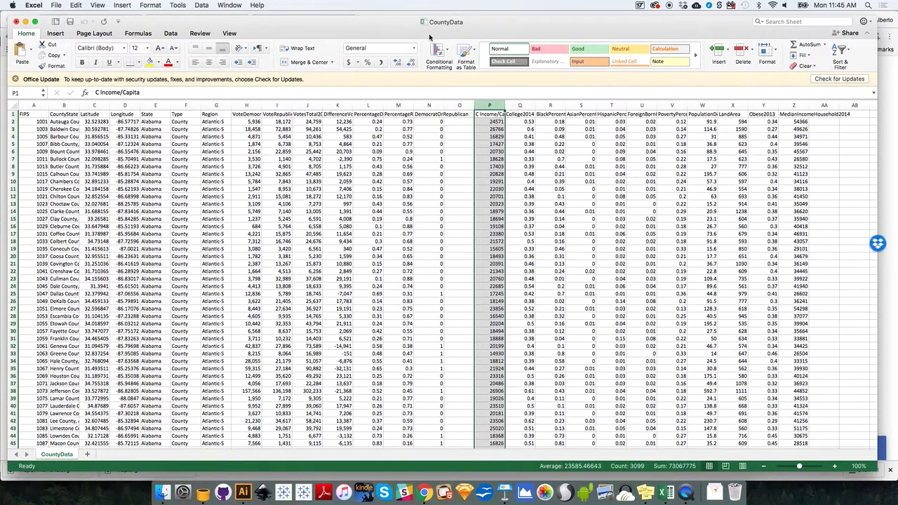
{"action": "left_click", "coordinate": [162, 495]}
{"action": "left_click", "coordinate": [189, 193]}
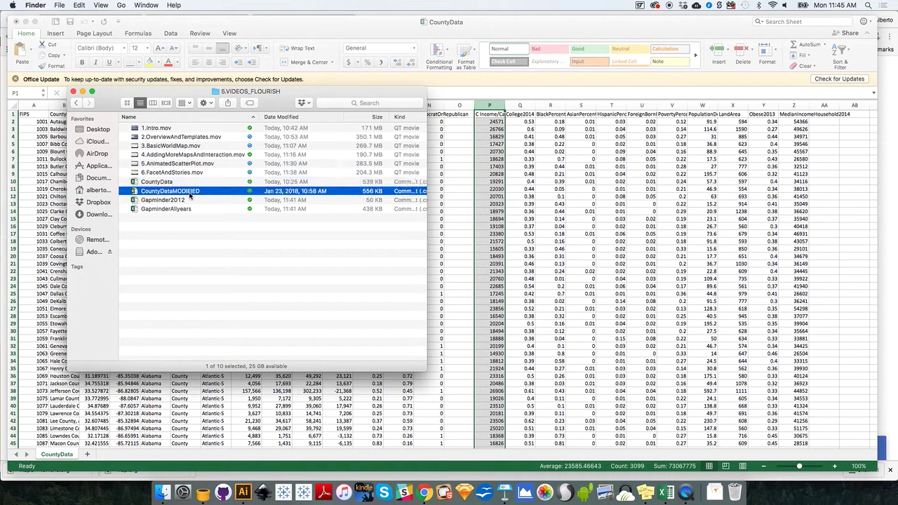
{"action": "left_click", "coordinate": [174, 182]}
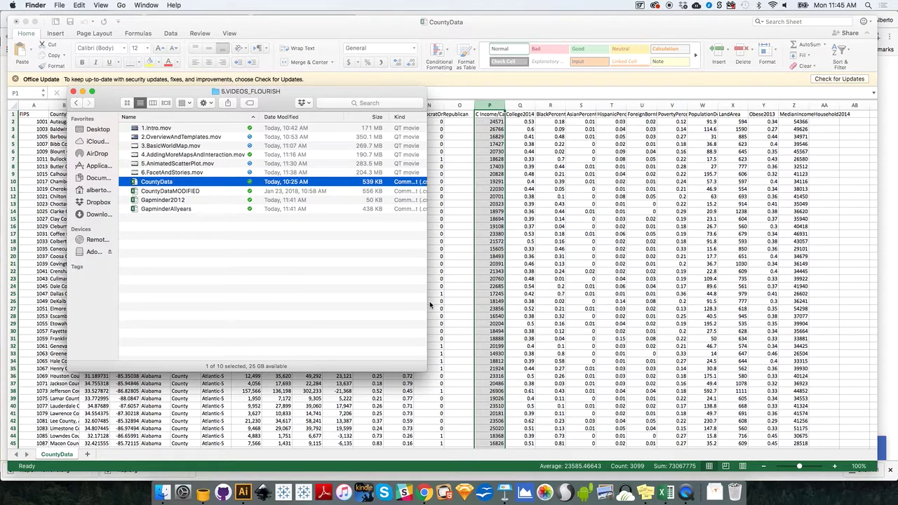
- Maximise the CountyData sheet to review its county vote columns, then return to the Flourish projects page
{"action": "left_click", "coordinate": [492, 315]}
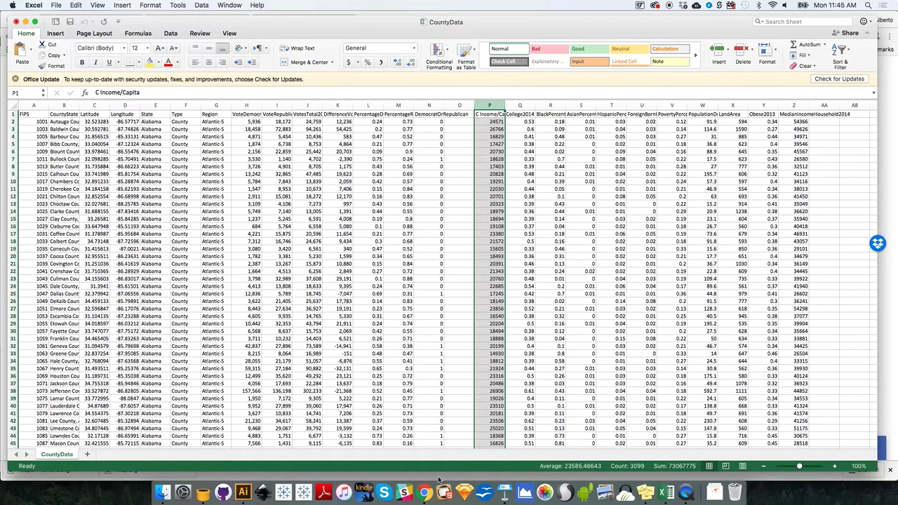
{"action": "double_click", "coordinate": [412, 22]}
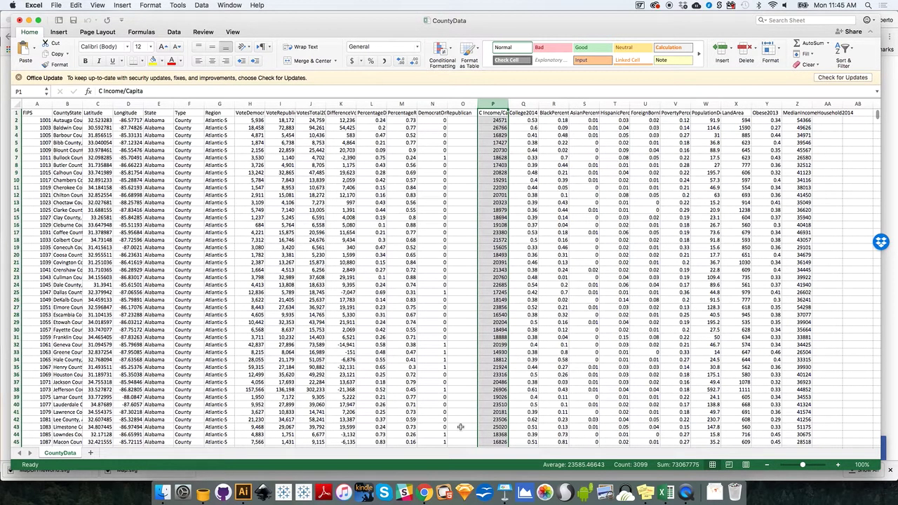
{"action": "left_click", "coordinate": [424, 493]}
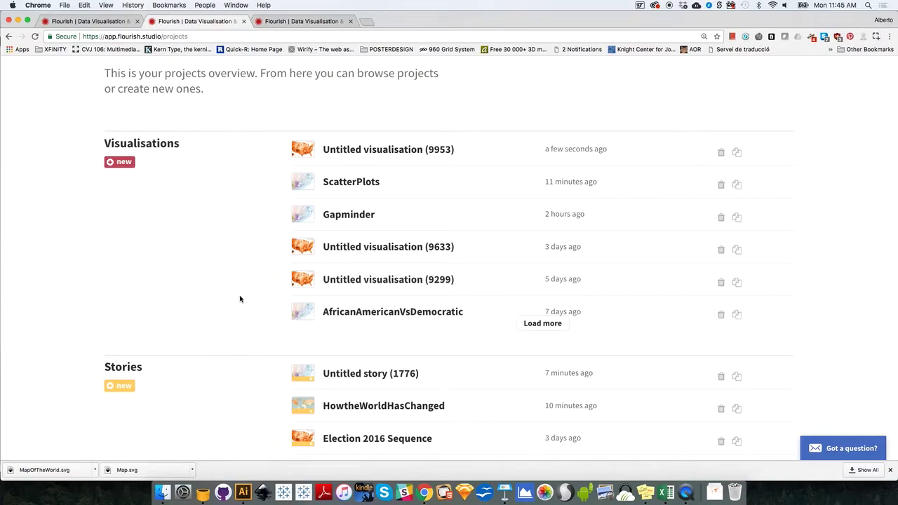
- Create a new Flourish visualisation from the Map: US counties template
{"action": "scroll", "coordinate": [239, 299], "scroll_direction": "down", "scroll_amount": 1}
{"action": "scroll", "coordinate": [239, 299], "scroll_direction": "up", "scroll_amount": 2}
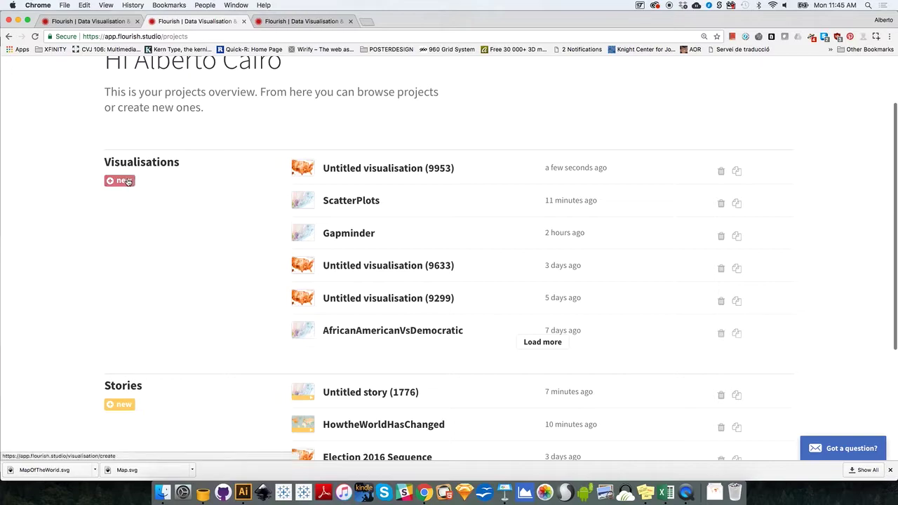
{"action": "left_click", "coordinate": [127, 181]}
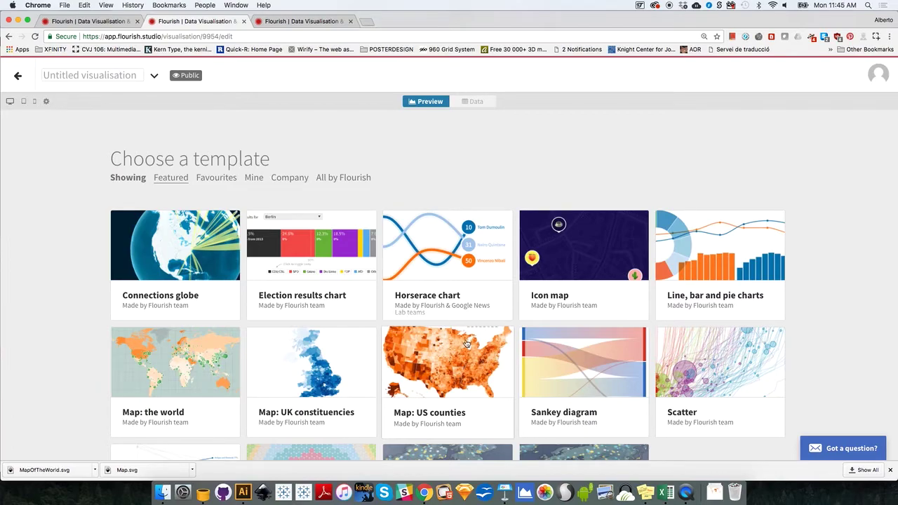
{"action": "left_click", "coordinate": [447, 360]}
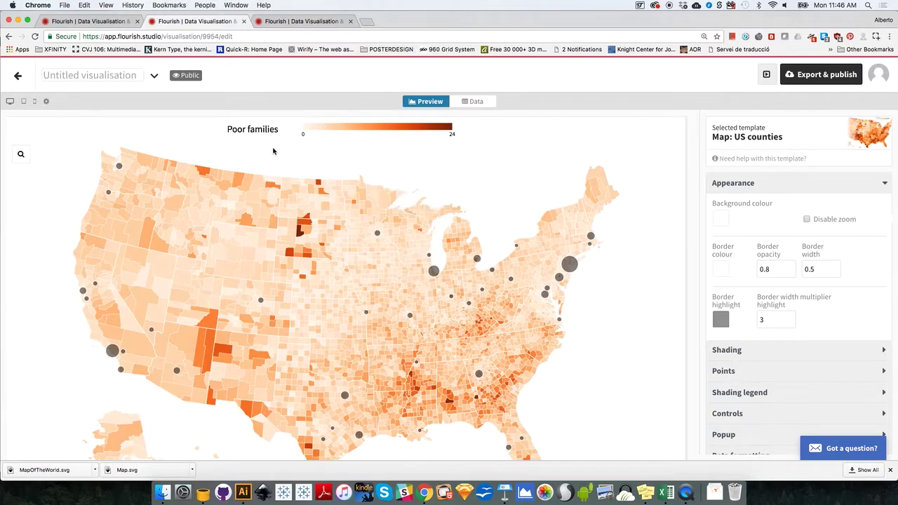
- Preview at tablet width and untick Enable land shading so the US map is plain grey
{"action": "left_click", "coordinate": [24, 103]}
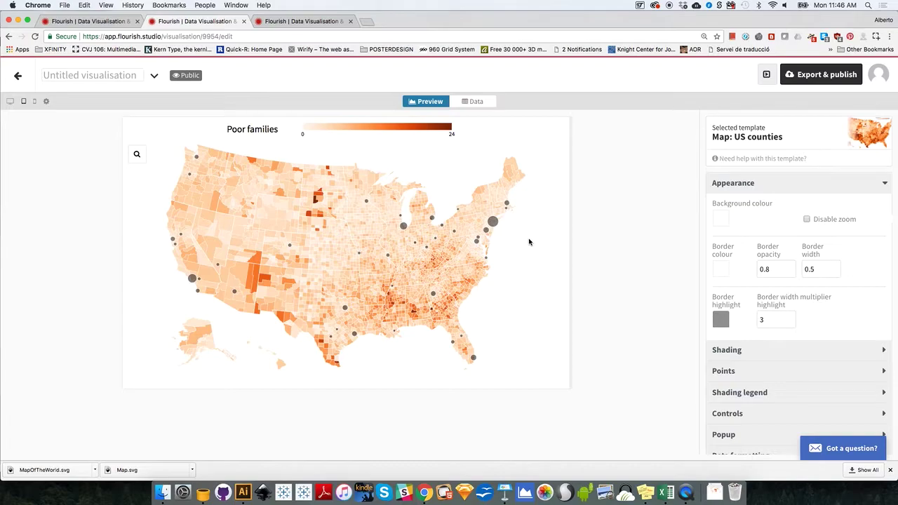
{"action": "left_click", "coordinate": [735, 186]}
{"action": "left_click", "coordinate": [735, 205]}
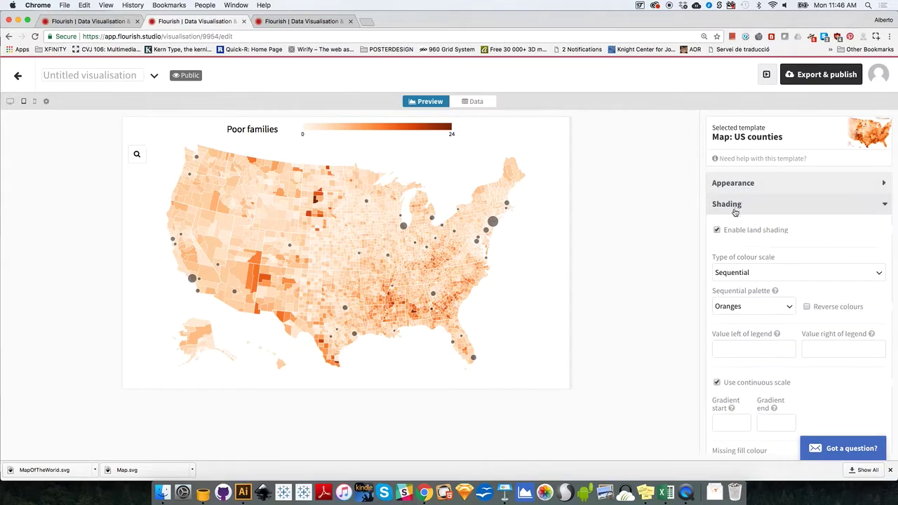
{"action": "left_click", "coordinate": [717, 230]}
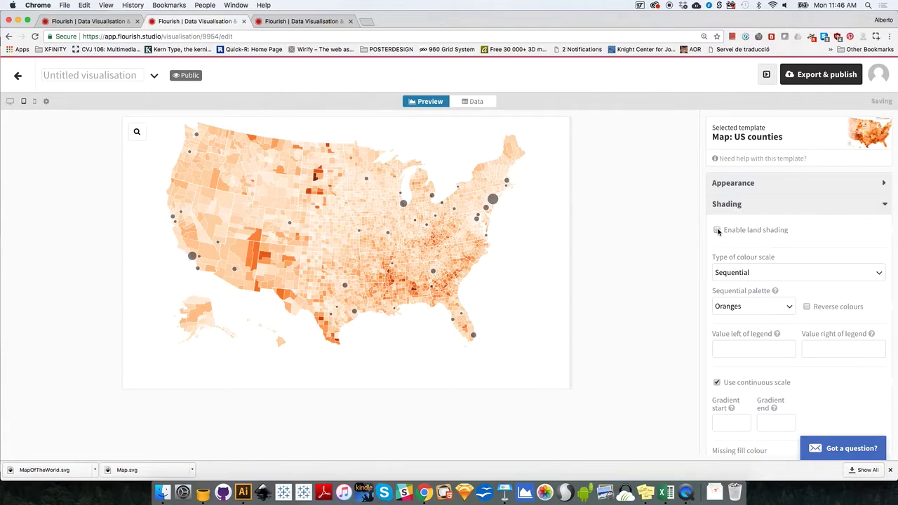
{"action": "left_click", "coordinate": [740, 212]}
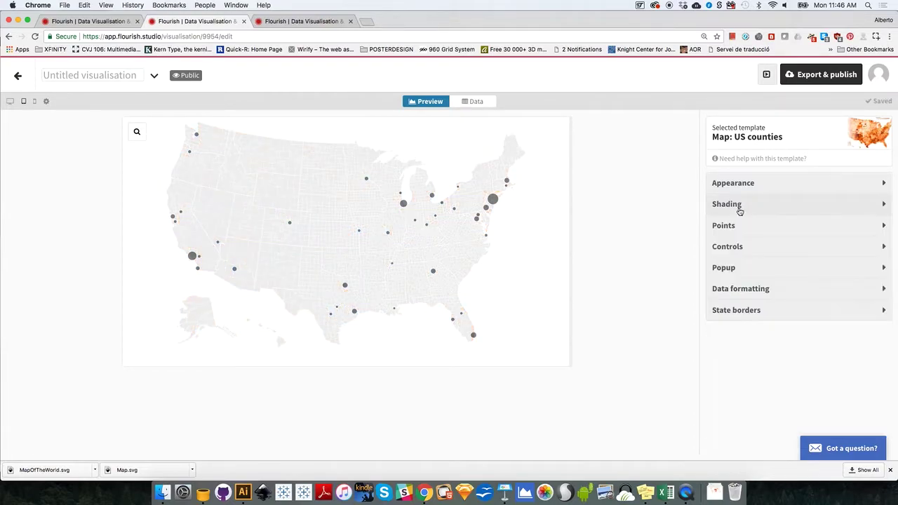
{"action": "left_click", "coordinate": [730, 231]}
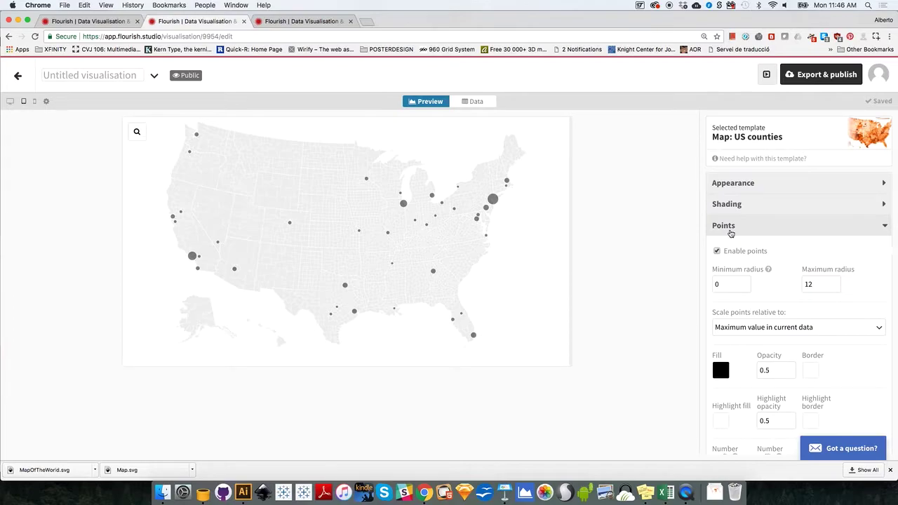
{"action": "left_click", "coordinate": [730, 229]}
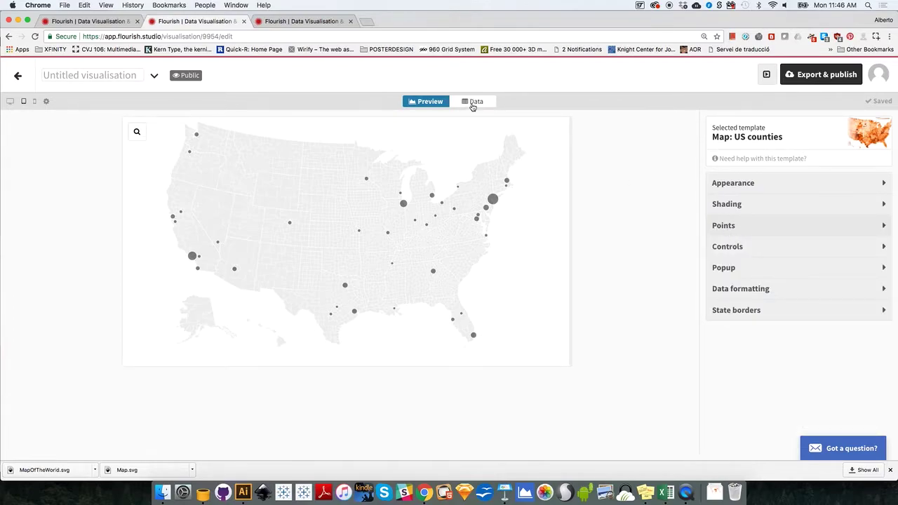
- Import CountyData into the points-data sheet, overwriting it with 3099 county rows
{"action": "left_click", "coordinate": [473, 104]}
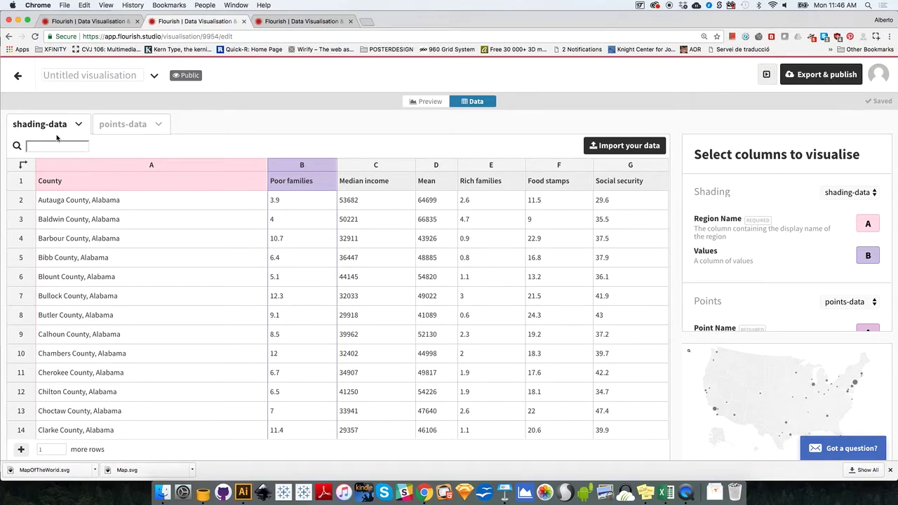
{"action": "left_click", "coordinate": [133, 129]}
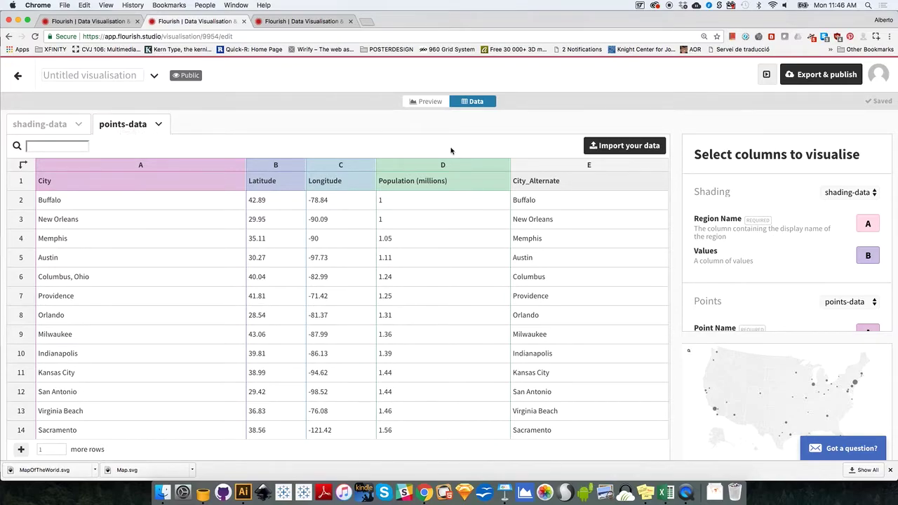
{"action": "left_click", "coordinate": [623, 147]}
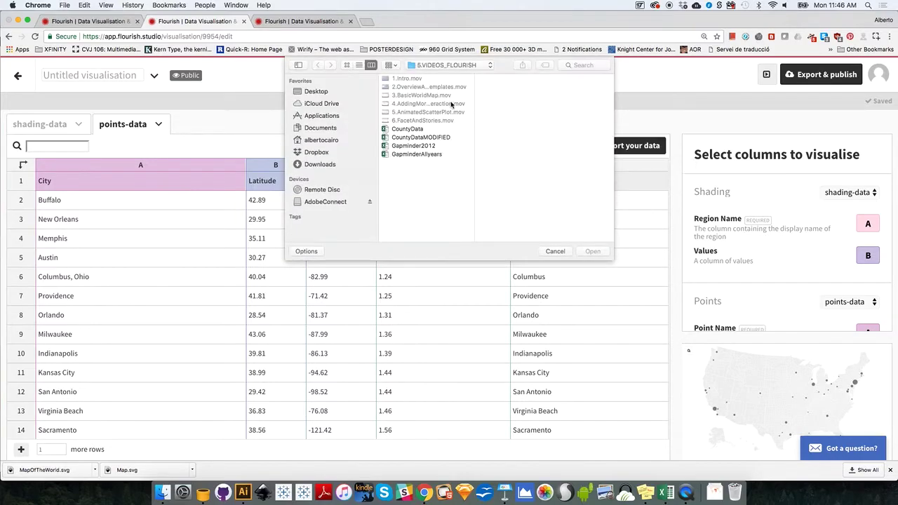
{"action": "left_click", "coordinate": [419, 130]}
{"action": "key", "text": "Return"}
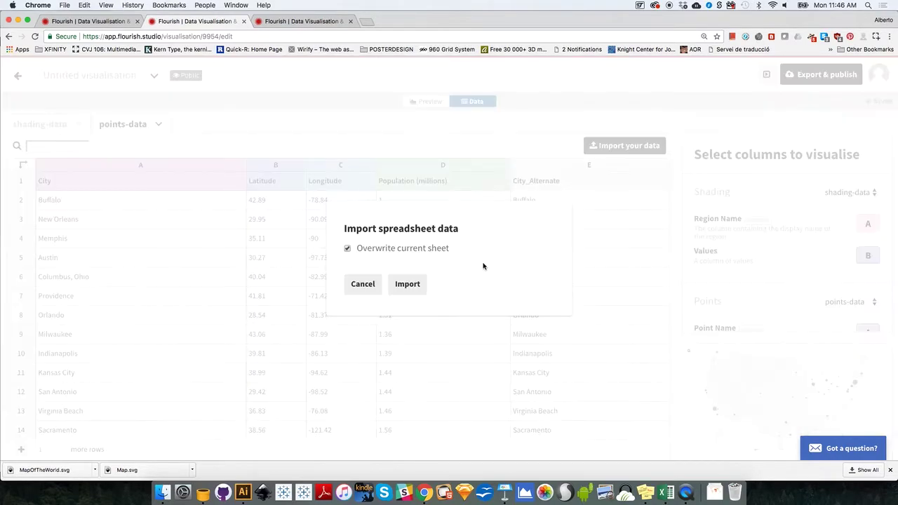
{"action": "left_click", "coordinate": [407, 284]}
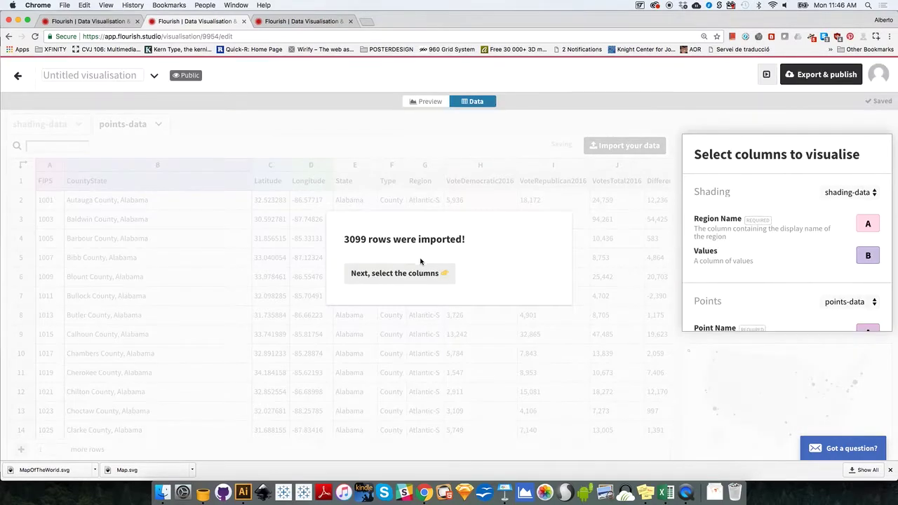
{"action": "left_click", "coordinate": [408, 273]}
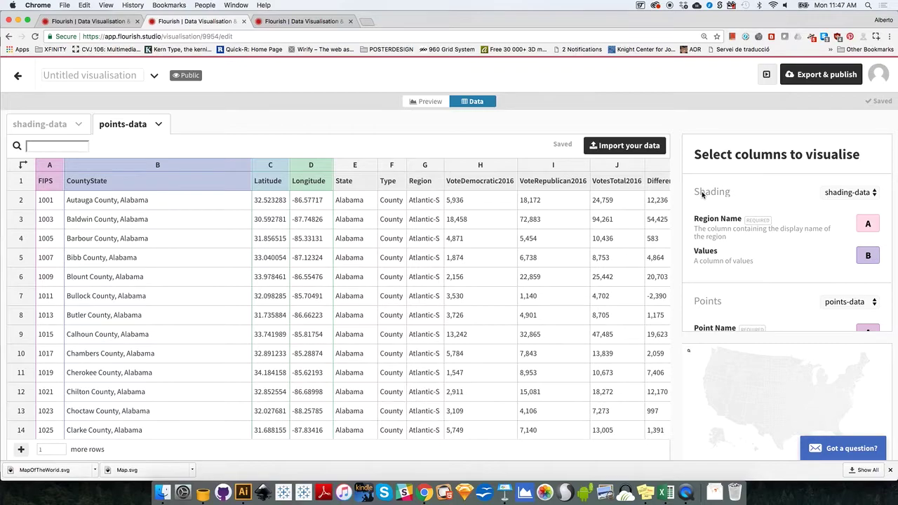
{"action": "scroll", "coordinate": [703, 195], "scroll_direction": "down", "scroll_amount": 2}
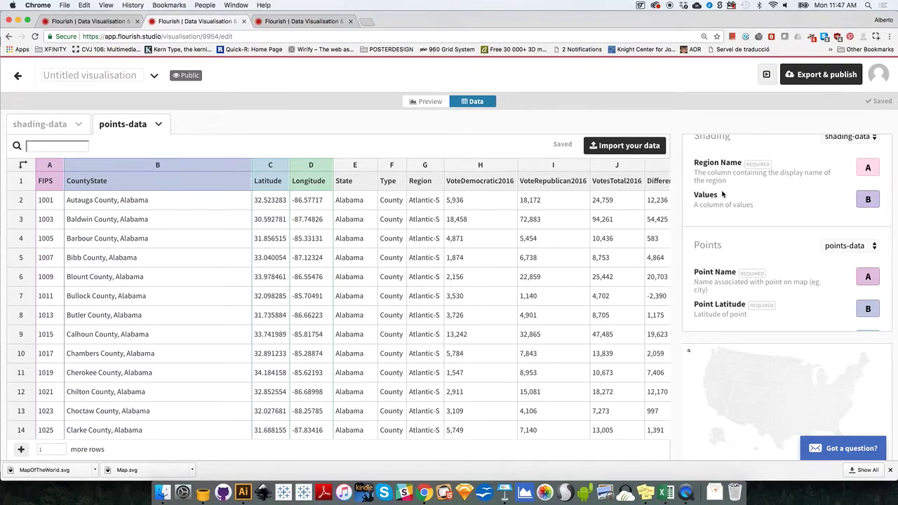
{"action": "scroll", "coordinate": [722, 195], "scroll_direction": "down", "scroll_amount": 1}
{"action": "left_click", "coordinate": [779, 182]}
{"action": "scroll", "coordinate": [781, 180], "scroll_direction": "down", "scroll_amount": 3}
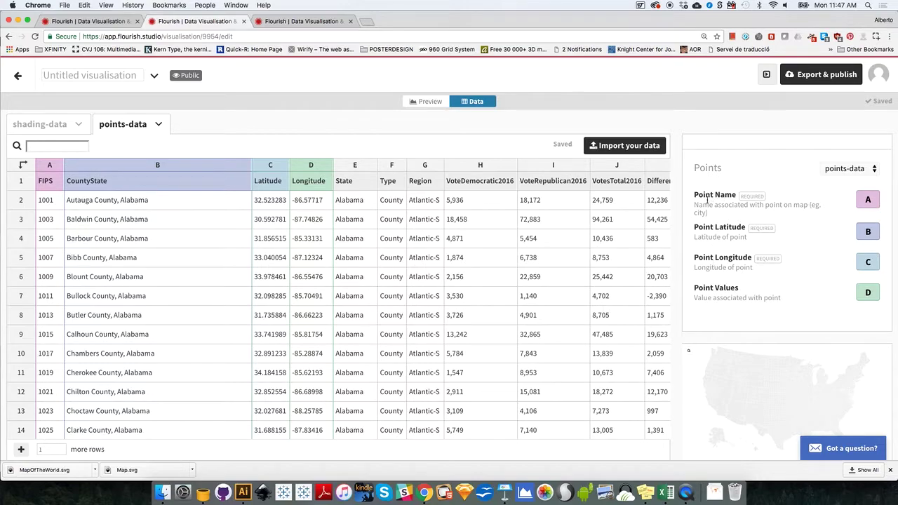
{"action": "left_click_drag", "start_coordinate": [699, 195], "coordinate": [765, 210]}
{"action": "left_click", "coordinate": [766, 211]}
- Bind point names to column B, latitude to column C and longitude to column D
{"action": "left_click", "coordinate": [870, 200]}
{"action": "type", "text": "B"}
{"action": "left_click", "coordinate": [872, 232]}
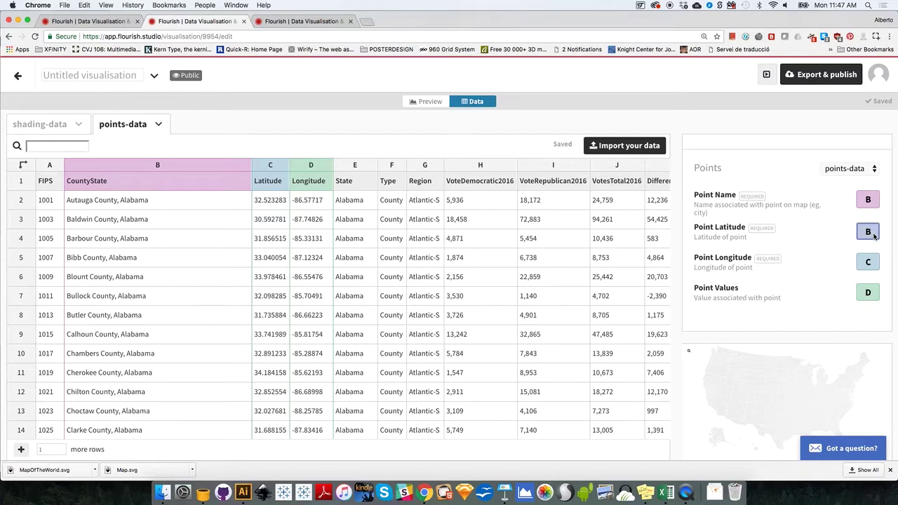
{"action": "left_click_drag", "start_coordinate": [746, 228], "coordinate": [695, 228]}
{"action": "left_click_drag", "start_coordinate": [714, 258], "coordinate": [747, 260]}
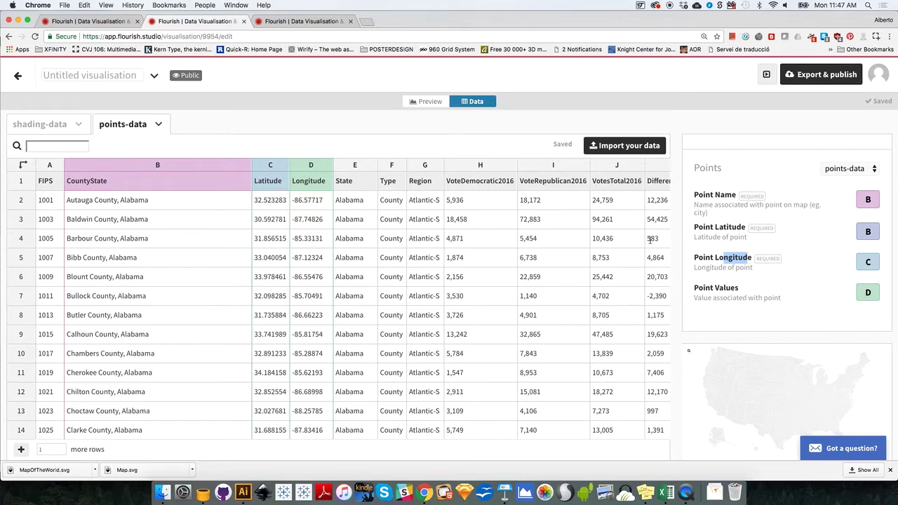
{"action": "left_click_drag", "start_coordinate": [695, 227], "coordinate": [745, 237]}
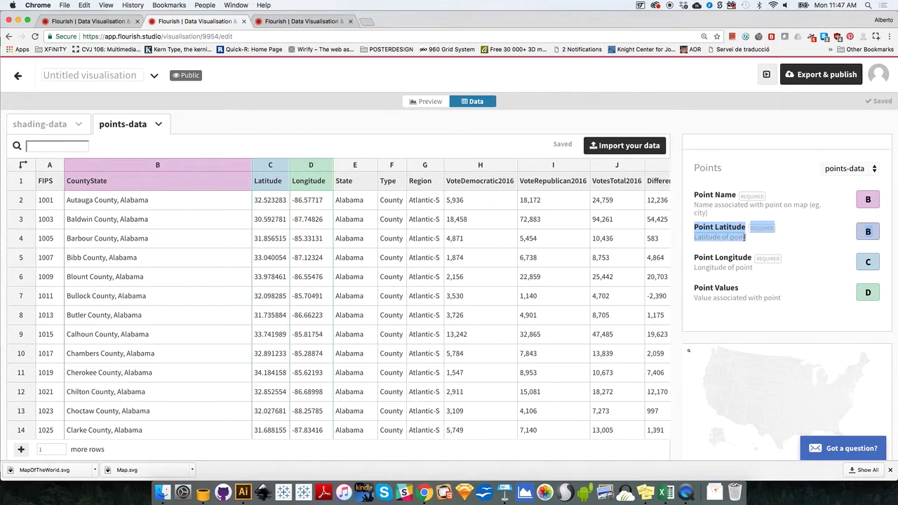
{"action": "left_click", "coordinate": [868, 231]}
{"action": "type", "text": "C"}
{"action": "left_click", "coordinate": [874, 261]}
{"action": "type", "text": "D"}
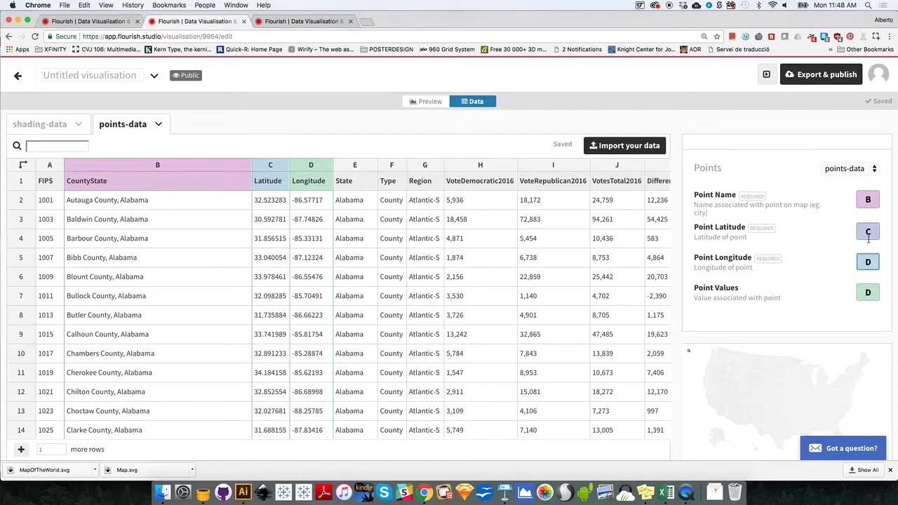
- Bind point values to column H, VoteDemocratic2016
{"action": "left_click", "coordinate": [870, 293]}
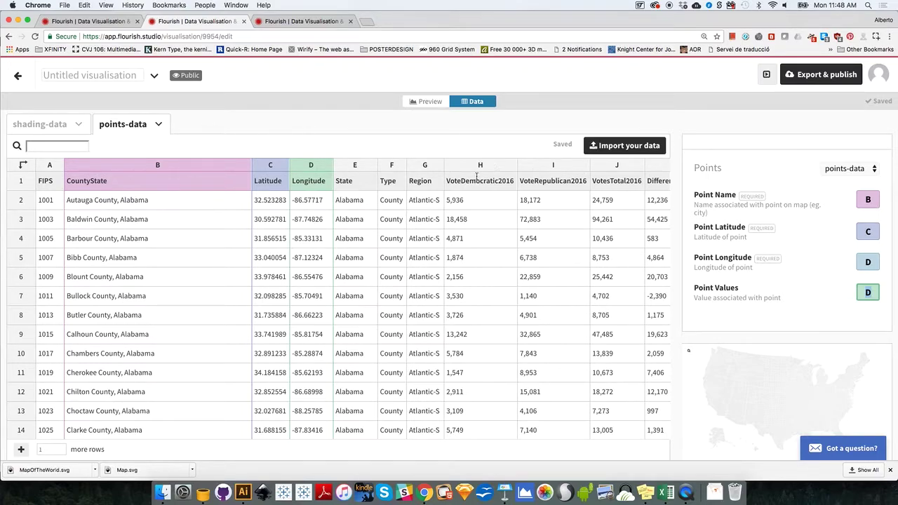
{"action": "left_click", "coordinate": [472, 165]}
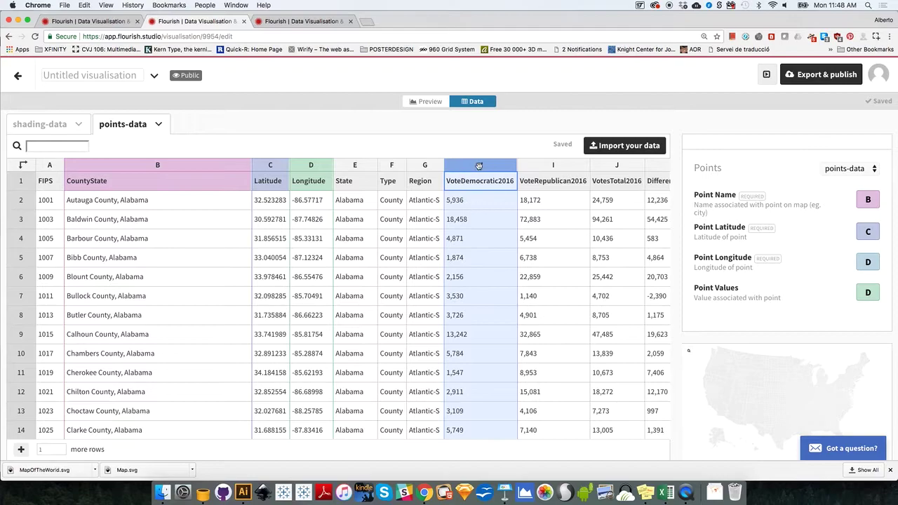
{"action": "left_click", "coordinate": [870, 294]}
{"action": "type", "text": "H"}
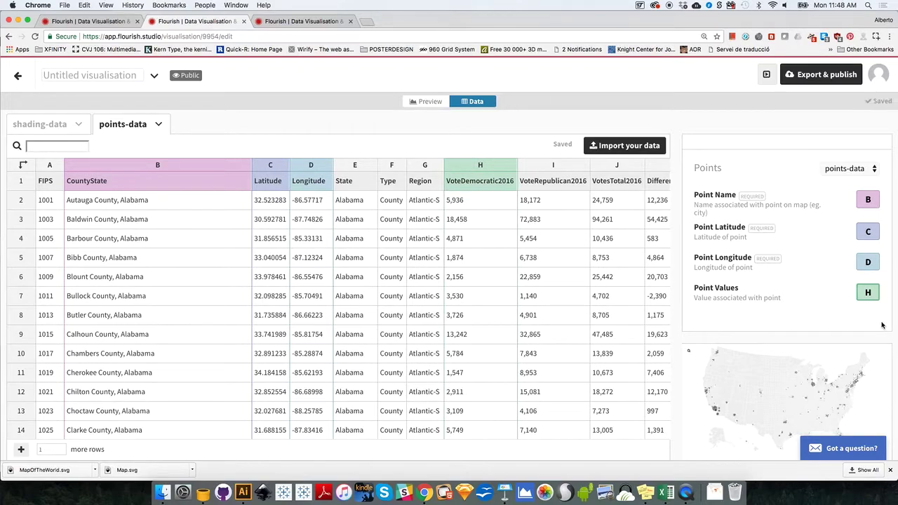
- Preview at full available width and raise the points' maximum radius from 12 to 30
{"action": "left_click", "coordinate": [435, 102]}
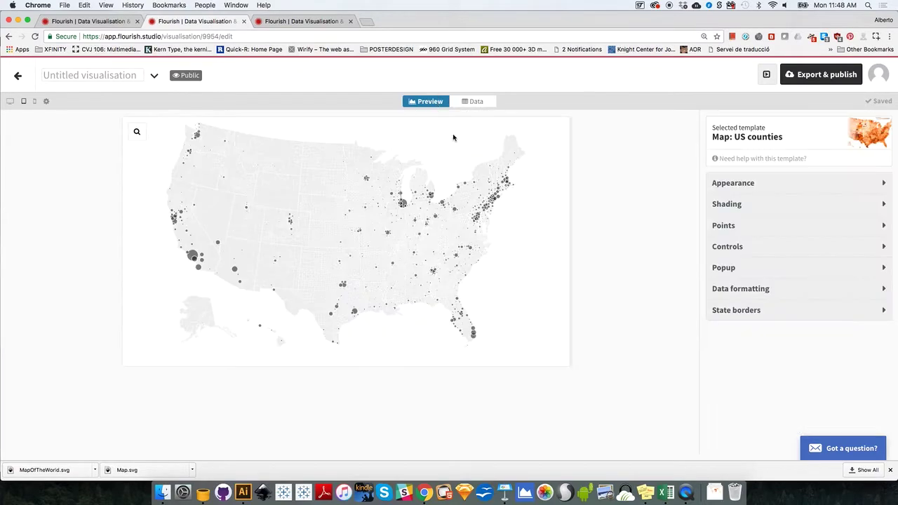
{"action": "left_click", "coordinate": [11, 103]}
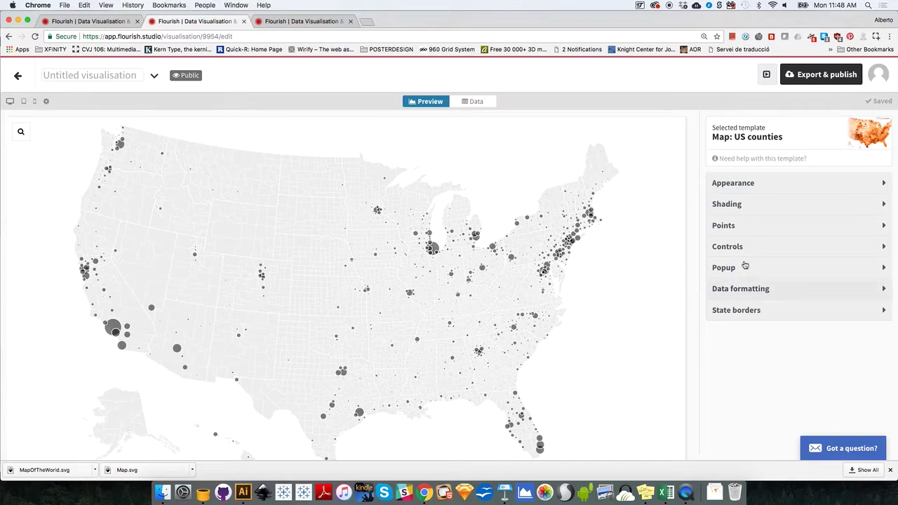
{"action": "left_click", "coordinate": [730, 228]}
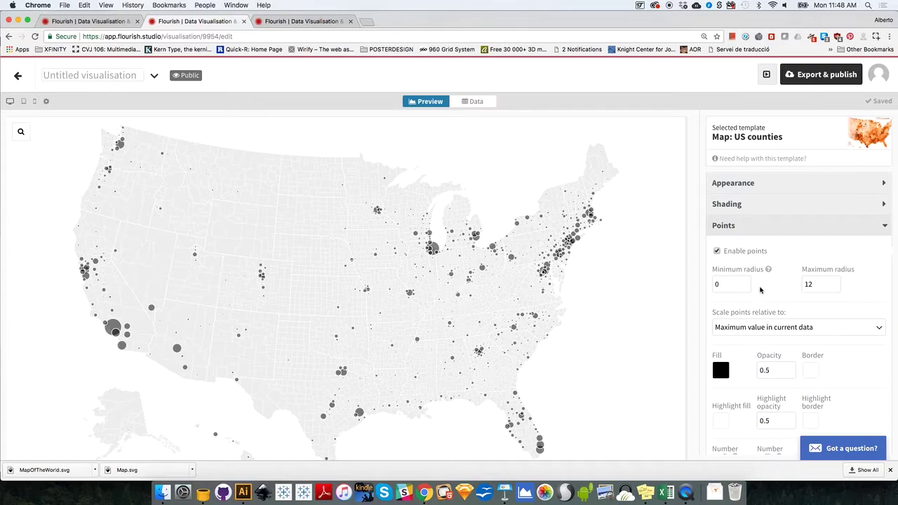
{"action": "left_click_drag", "start_coordinate": [824, 284], "coordinate": [796, 285]}
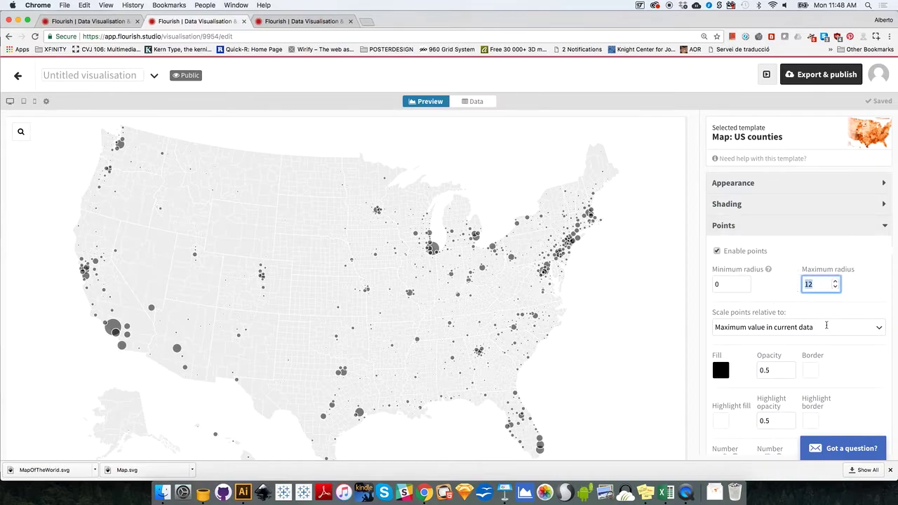
{"action": "type", "text": "30"}
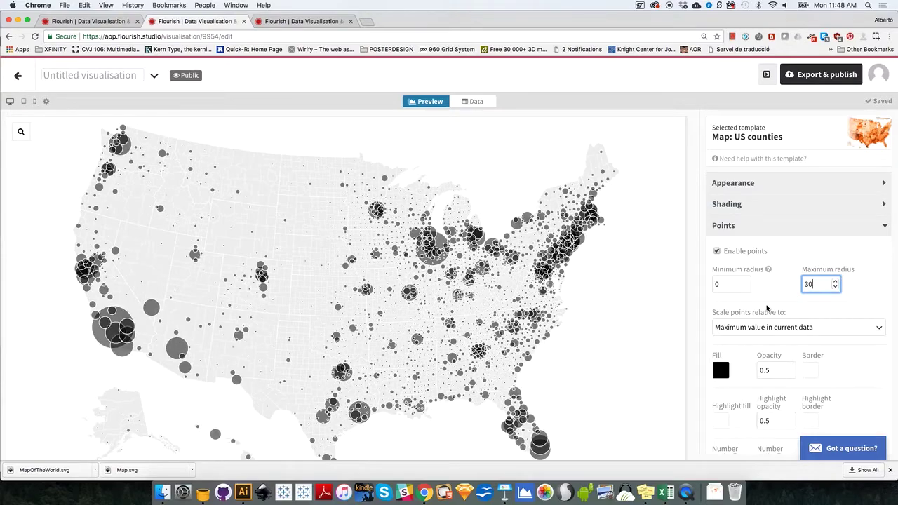
{"action": "left_click", "coordinate": [521, 157]}
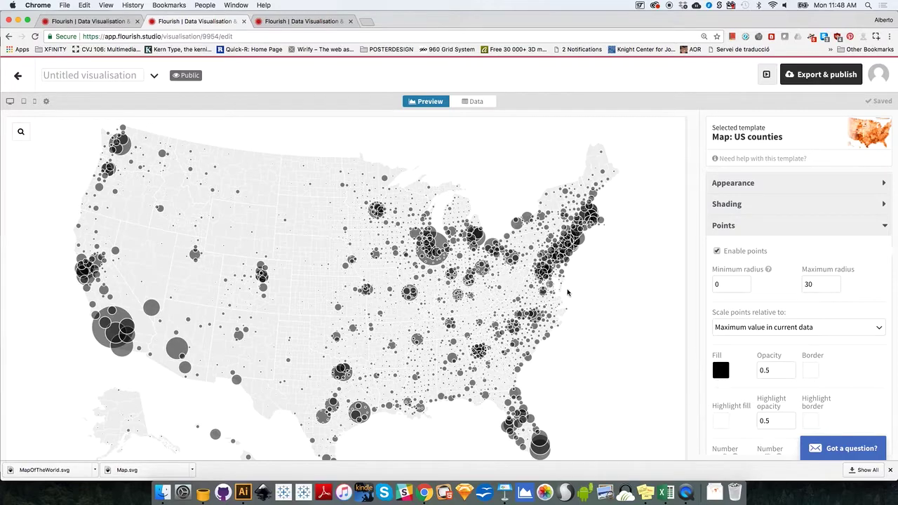
- Set the Points fill colour to a muted grey-green (#829590) using the RGB sliders
{"action": "left_click", "coordinate": [720, 375]}
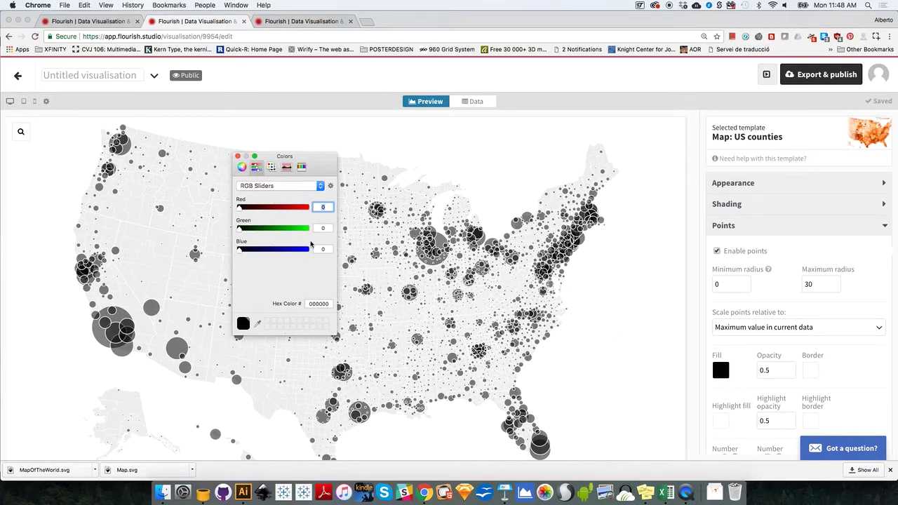
{"action": "left_click", "coordinate": [268, 249]}
{"action": "left_click", "coordinate": [268, 228]}
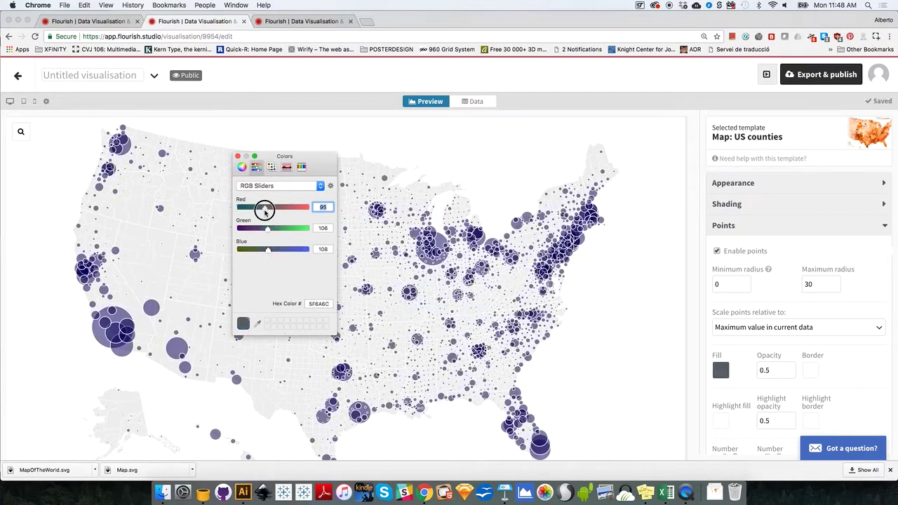
{"action": "left_click_drag", "start_coordinate": [263, 207], "coordinate": [266, 250]}
{"action": "left_click", "coordinate": [270, 206]}
{"action": "left_click", "coordinate": [268, 208]}
{"action": "left_click", "coordinate": [274, 229]}
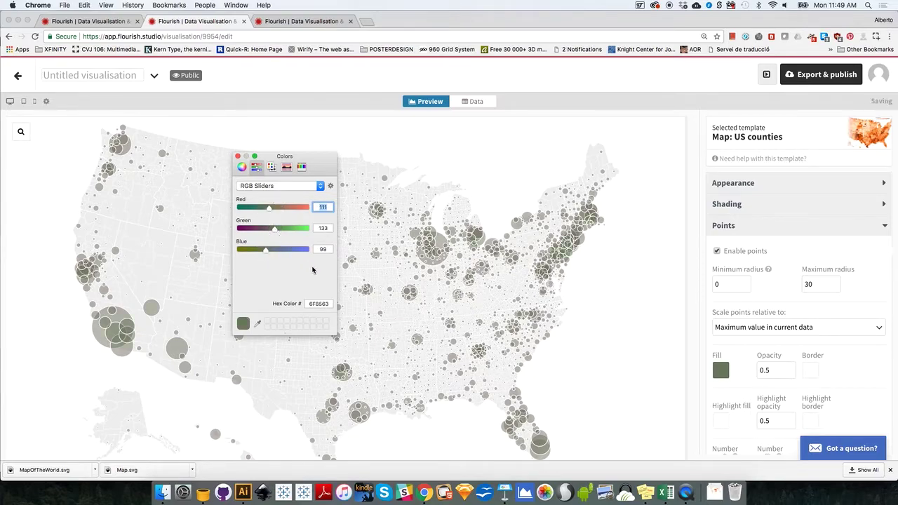
{"action": "left_click", "coordinate": [278, 229]}
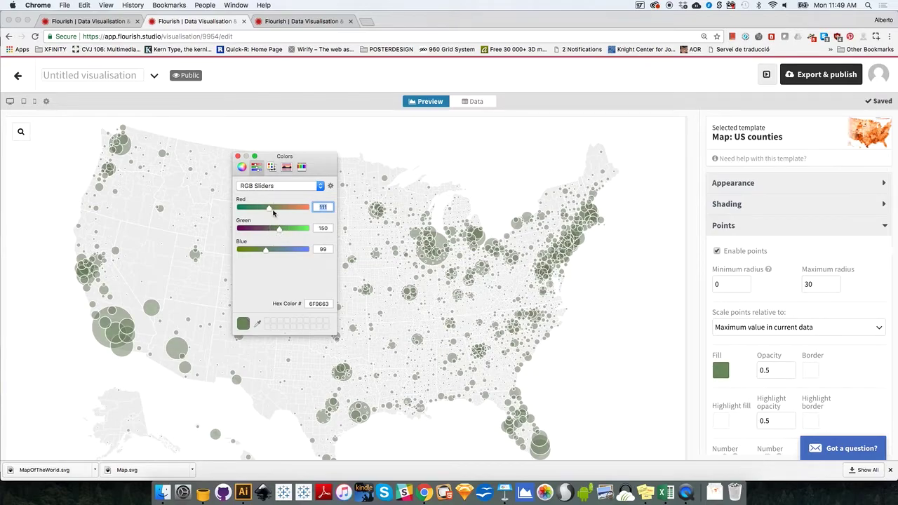
{"action": "left_click", "coordinate": [271, 208]}
{"action": "left_click", "coordinate": [284, 228]}
{"action": "left_click", "coordinate": [272, 251]}
{"action": "left_click_drag", "start_coordinate": [272, 251], "coordinate": [273, 251]}
{"action": "left_click_drag", "start_coordinate": [274, 208], "coordinate": [278, 207]}
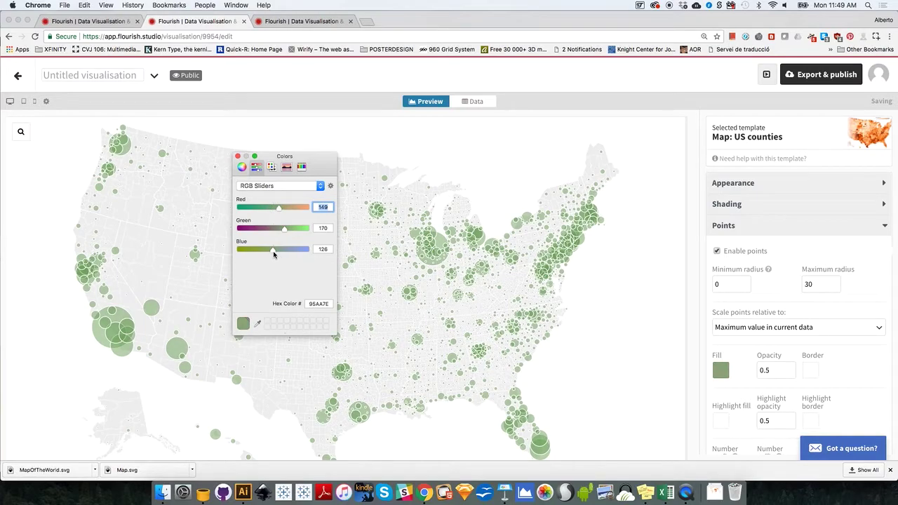
{"action": "left_click", "coordinate": [276, 249]}
{"action": "left_click", "coordinate": [287, 228]}
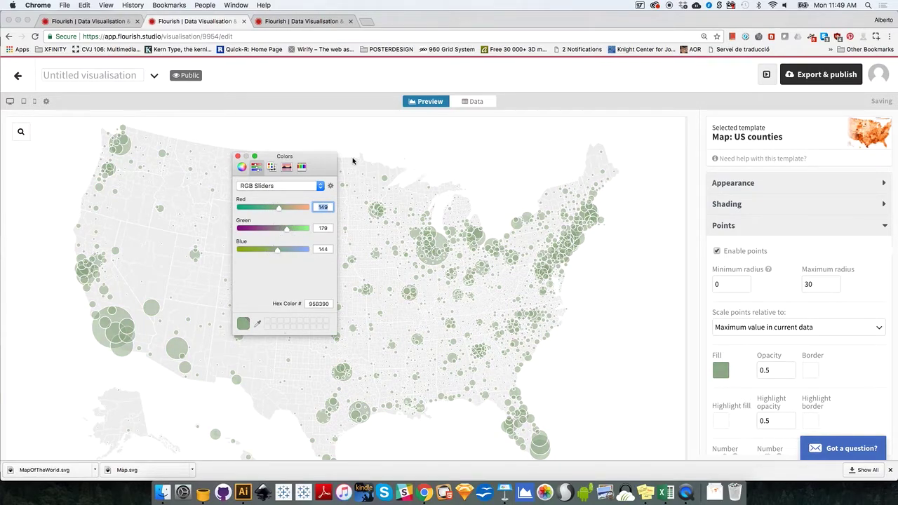
{"action": "left_click_drag", "start_coordinate": [285, 228], "coordinate": [273, 208]}
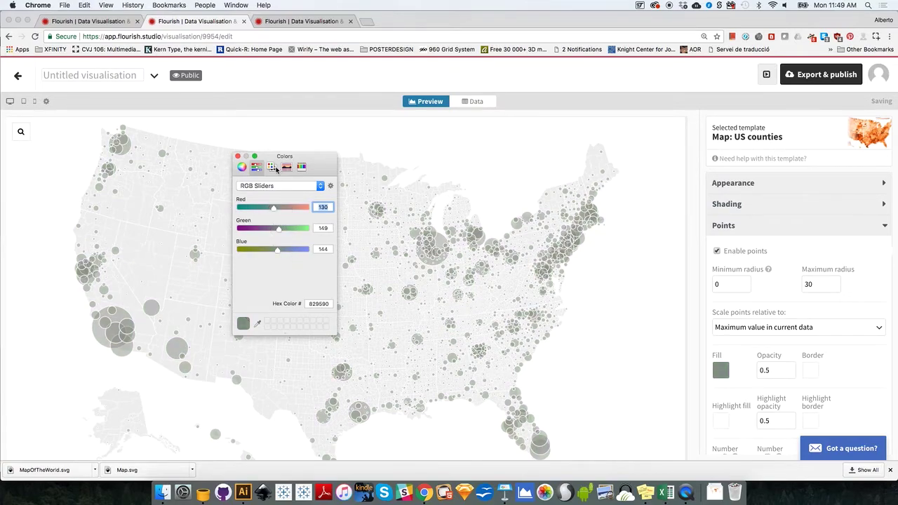
{"action": "left_click", "coordinate": [237, 156]}
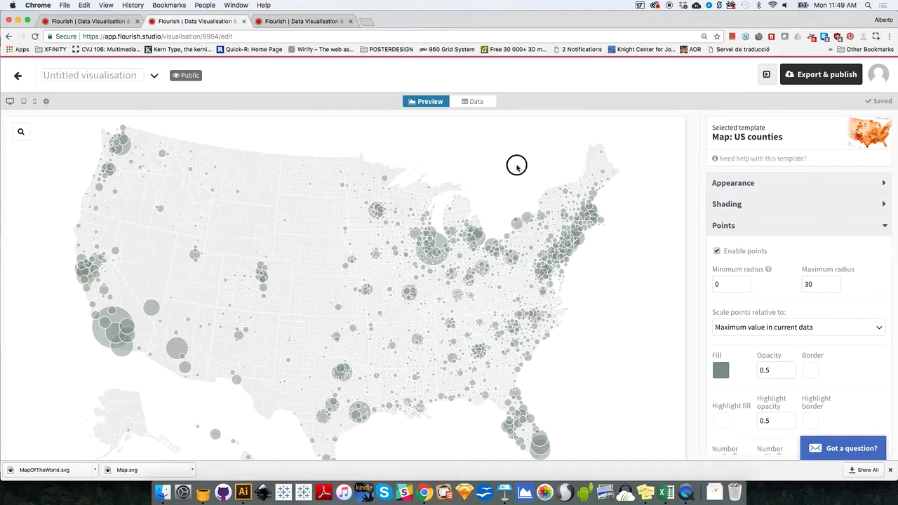
- Change Point Values to columns H, I so the map toggles VoteDemocratic2016 and VoteRepublican2016
{"action": "left_click", "coordinate": [480, 102]}
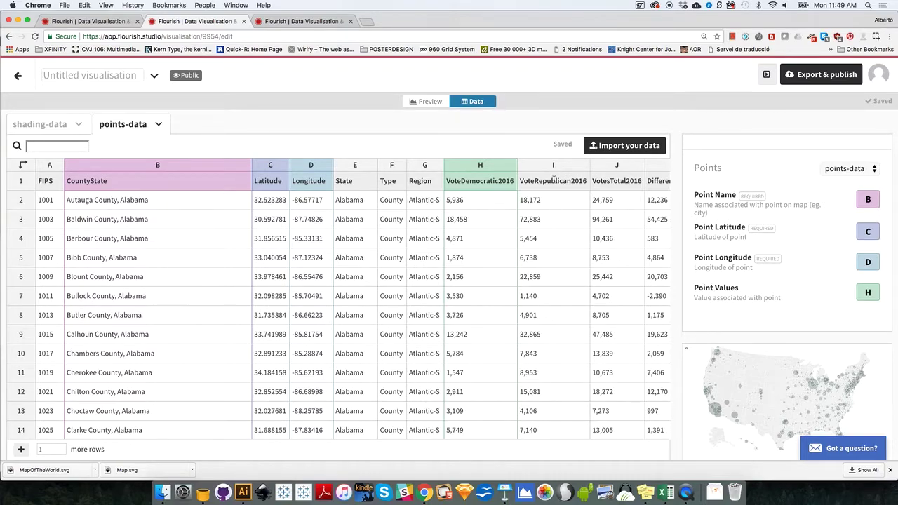
{"action": "left_click", "coordinate": [872, 294]}
{"action": "type", "text": ", I"}
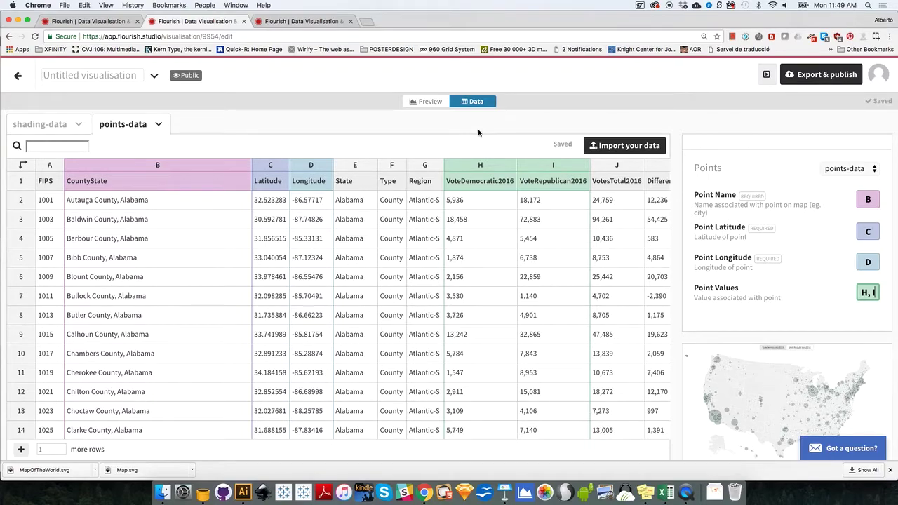
{"action": "left_click", "coordinate": [435, 104]}
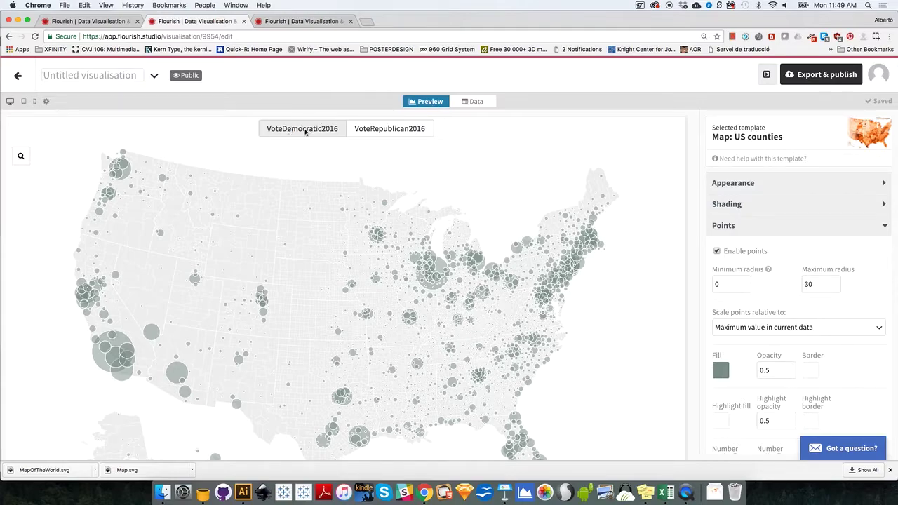
- Preview at tablet width and set the points' maximum radius to 40
{"action": "left_click", "coordinate": [315, 155]}
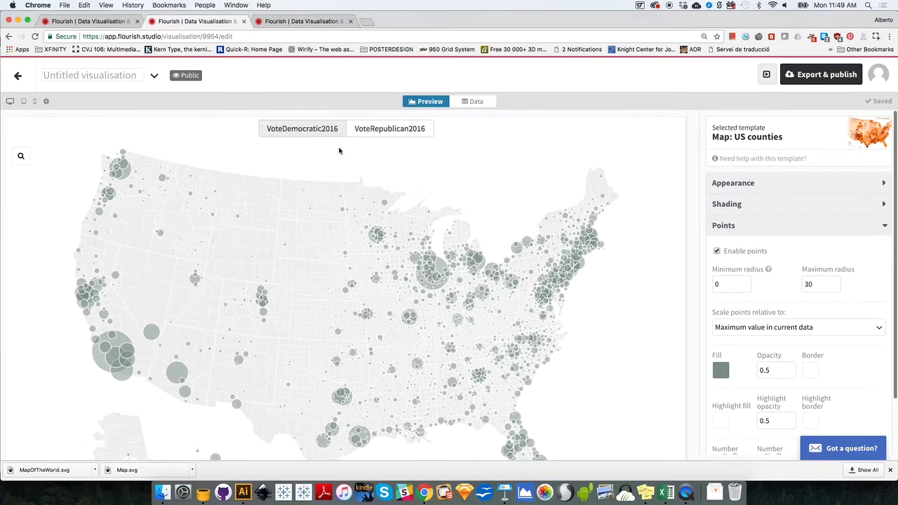
{"action": "left_click", "coordinate": [24, 103]}
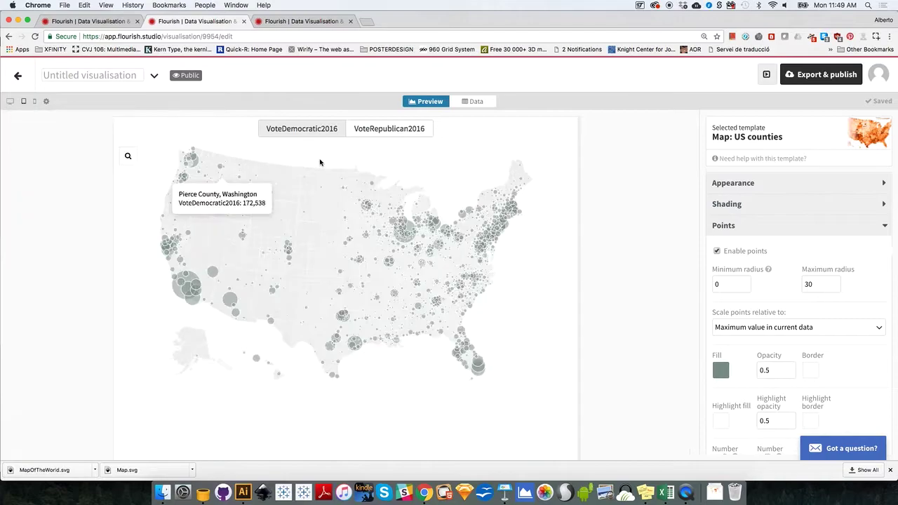
{"action": "double_click", "coordinate": [799, 284]}
{"action": "type", "text": "50"}
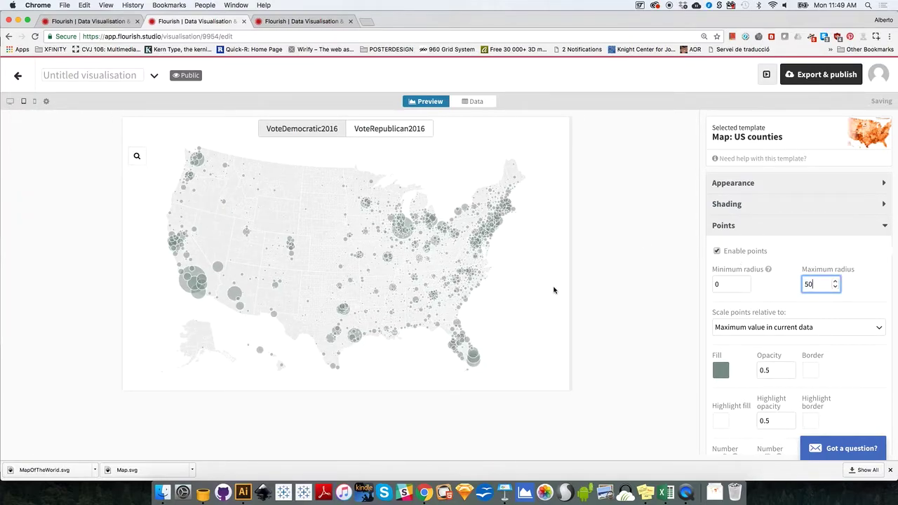
{"action": "double_click", "coordinate": [808, 284]}
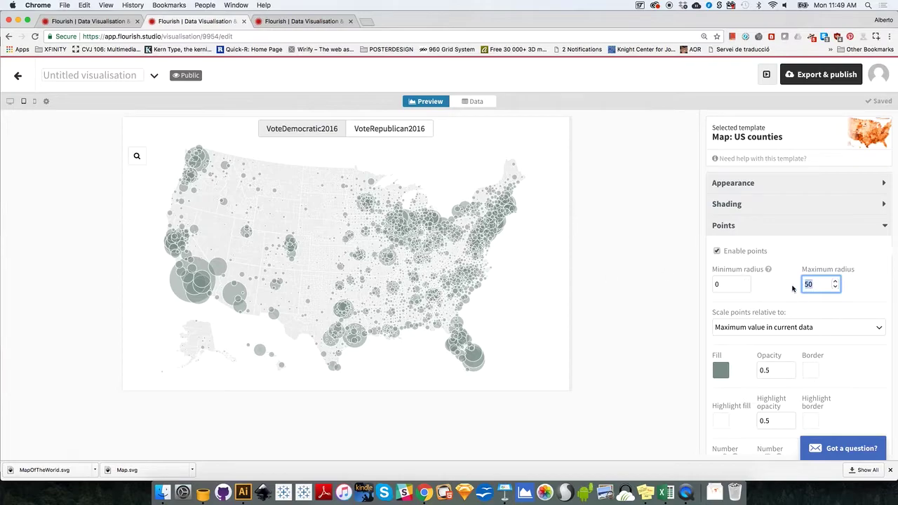
{"action": "type", "text": "40"}
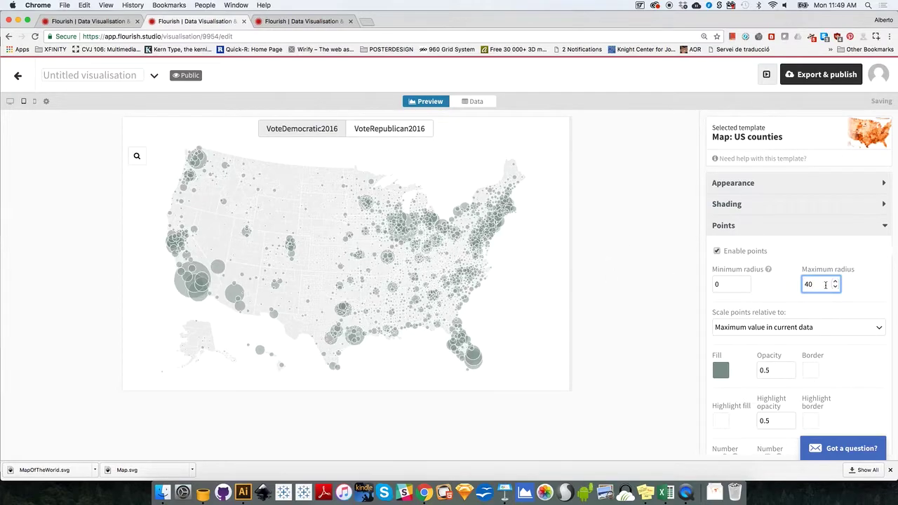
{"action": "left_click", "coordinate": [529, 295]}
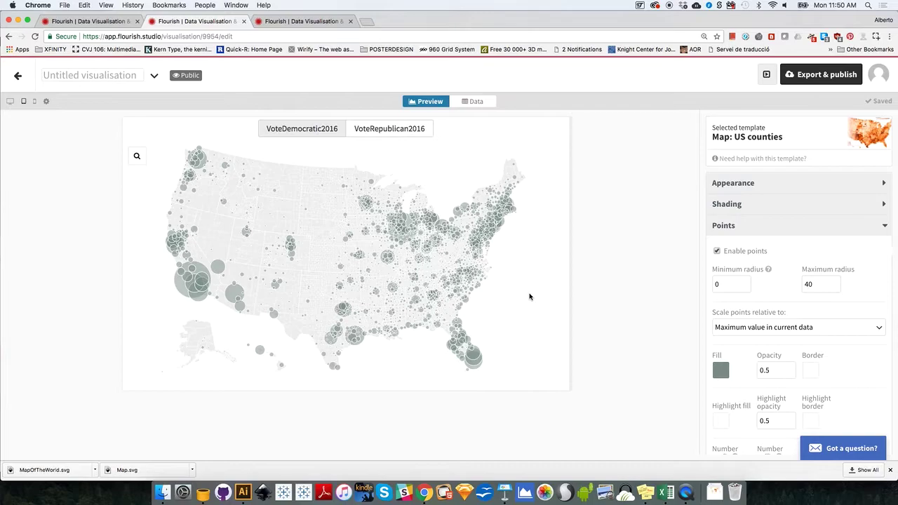
- Toggle repeatedly between VoteRepublican2016 and VoteDemocratic2016 bubbles, finishing on VoteDemocratic2016
{"action": "left_click", "coordinate": [394, 130]}
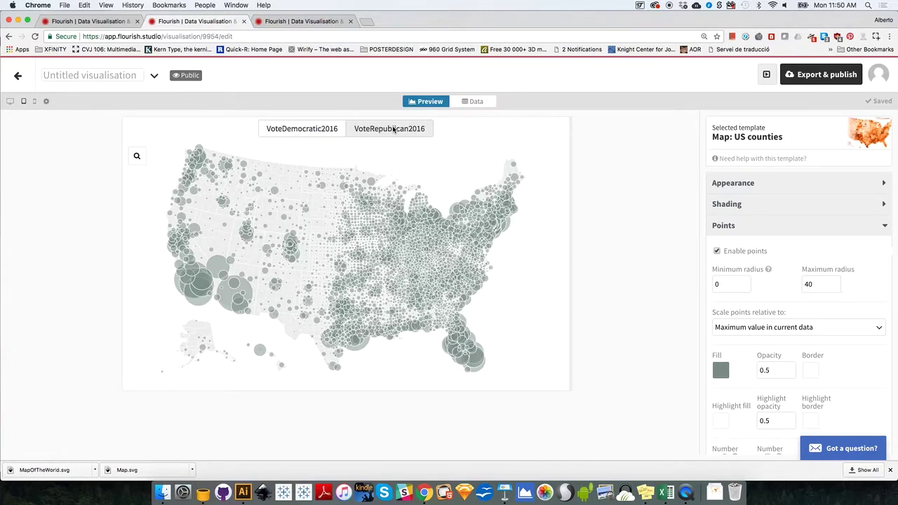
{"action": "left_click", "coordinate": [319, 133]}
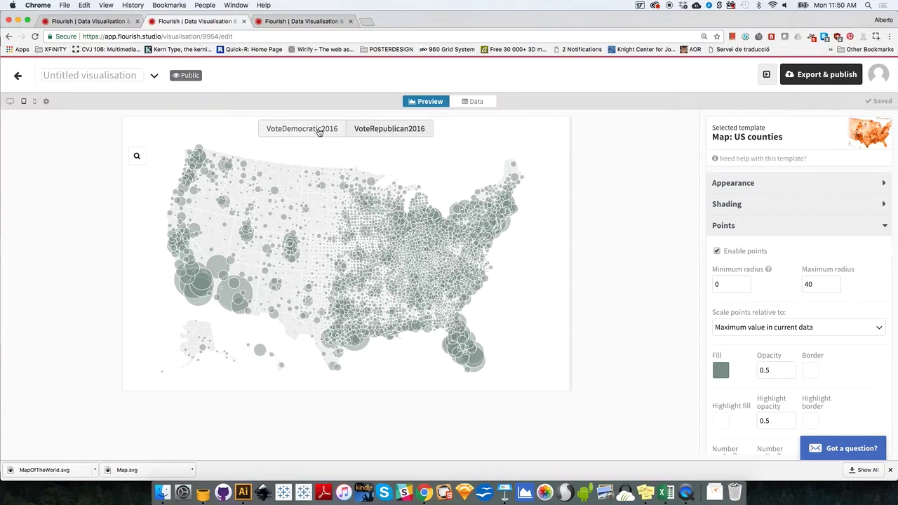
{"action": "left_click", "coordinate": [381, 131]}
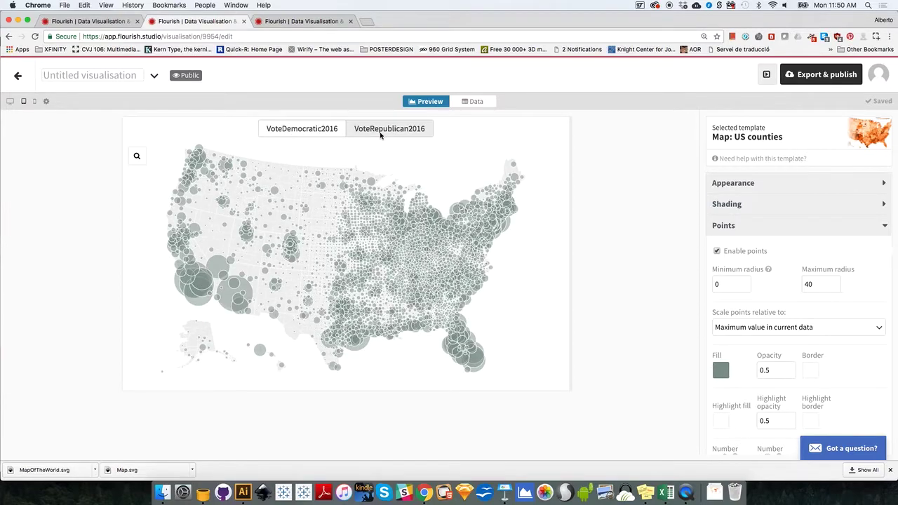
{"action": "left_click", "coordinate": [314, 131]}
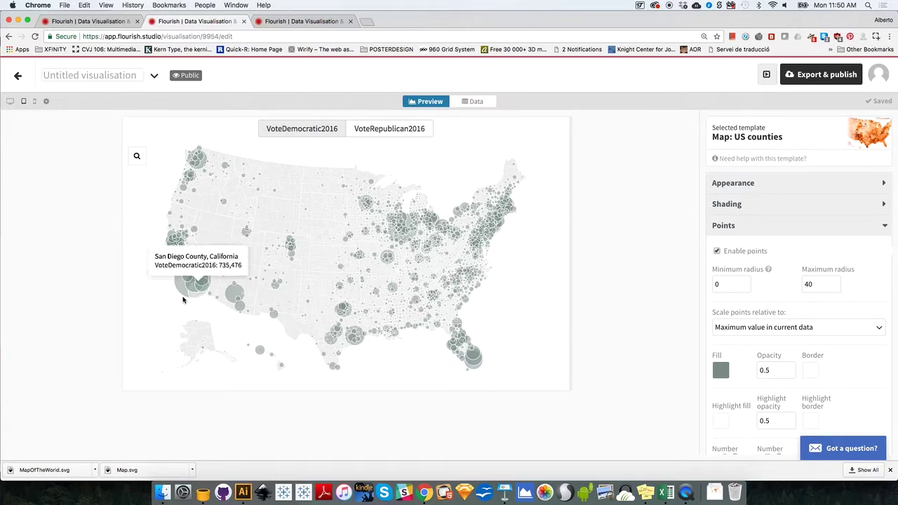
{"action": "mouse_move", "coordinate": [176, 297]}
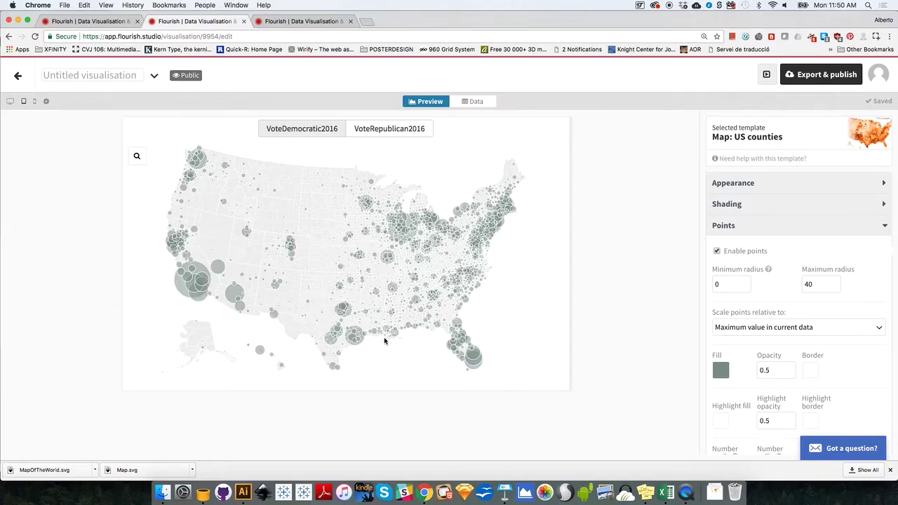
{"action": "left_click", "coordinate": [400, 134]}
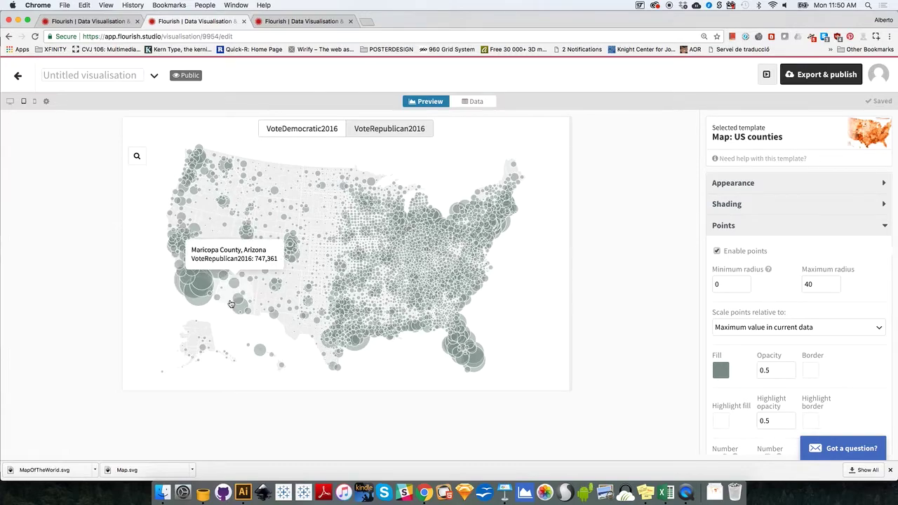
{"action": "left_click", "coordinate": [323, 133]}
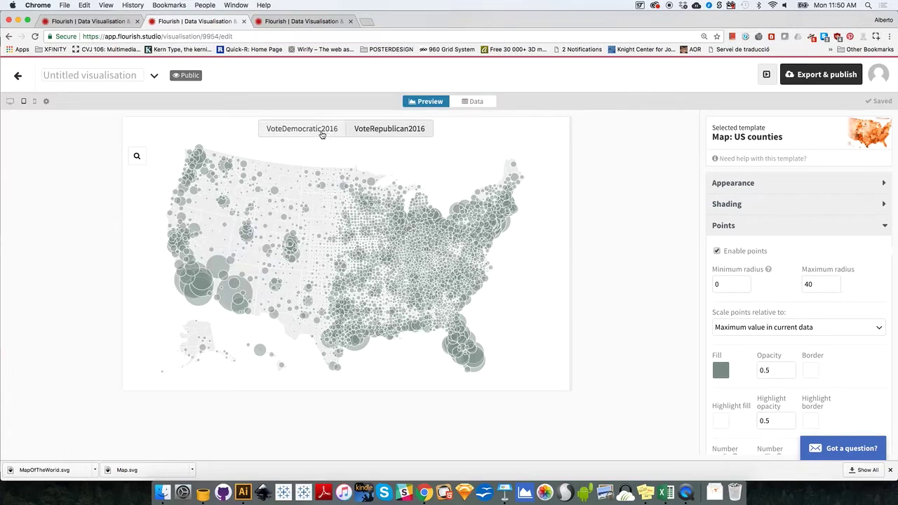
{"action": "left_click", "coordinate": [392, 131]}
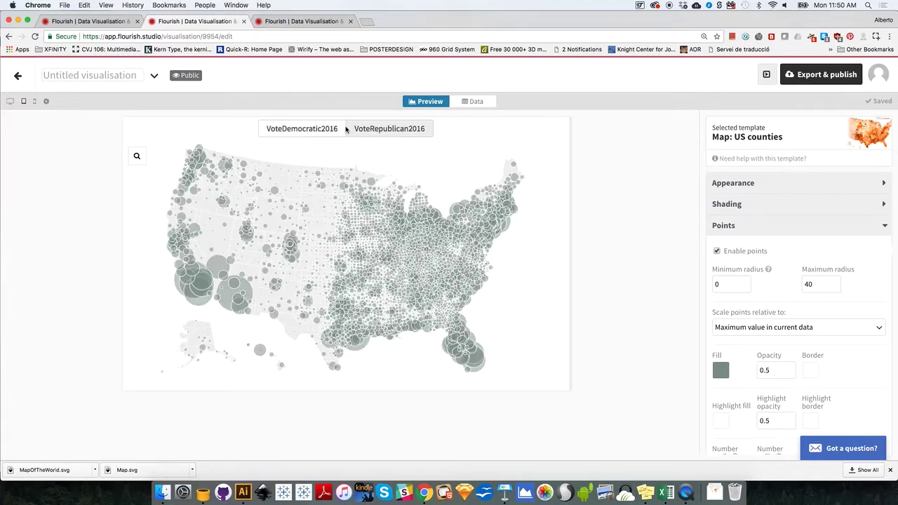
{"action": "left_click", "coordinate": [330, 130]}
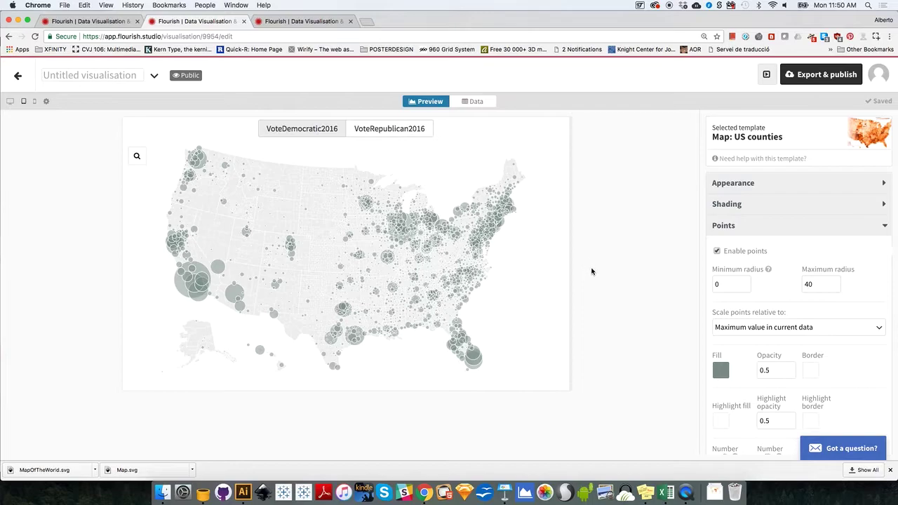
- Scale points relative to 'Maximum value in all data', check the Republican view, and preview at full width
{"action": "left_click", "coordinate": [737, 327]}
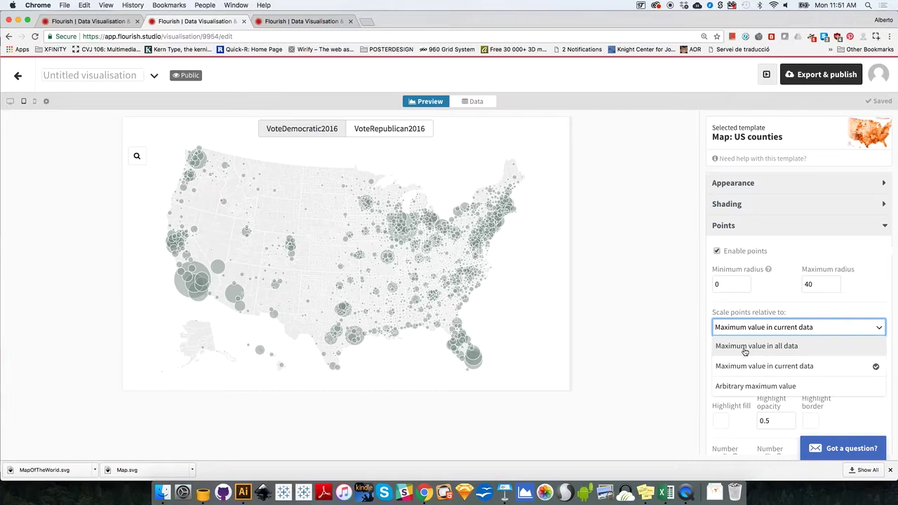
{"action": "left_click", "coordinate": [744, 348]}
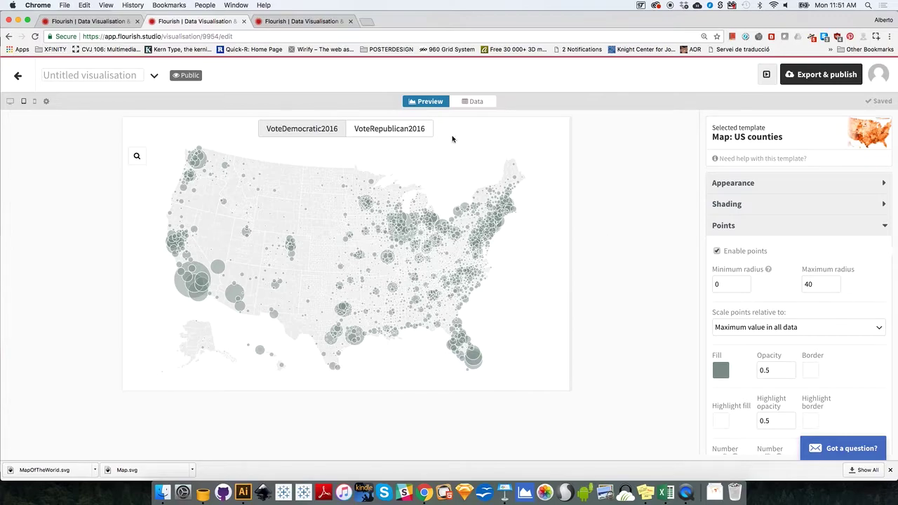
{"action": "left_click", "coordinate": [408, 130]}
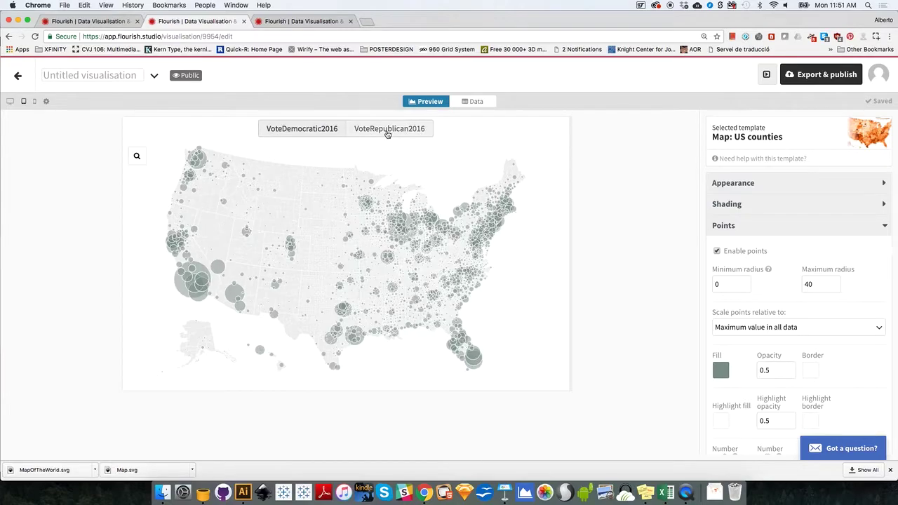
{"action": "left_click", "coordinate": [10, 101]}
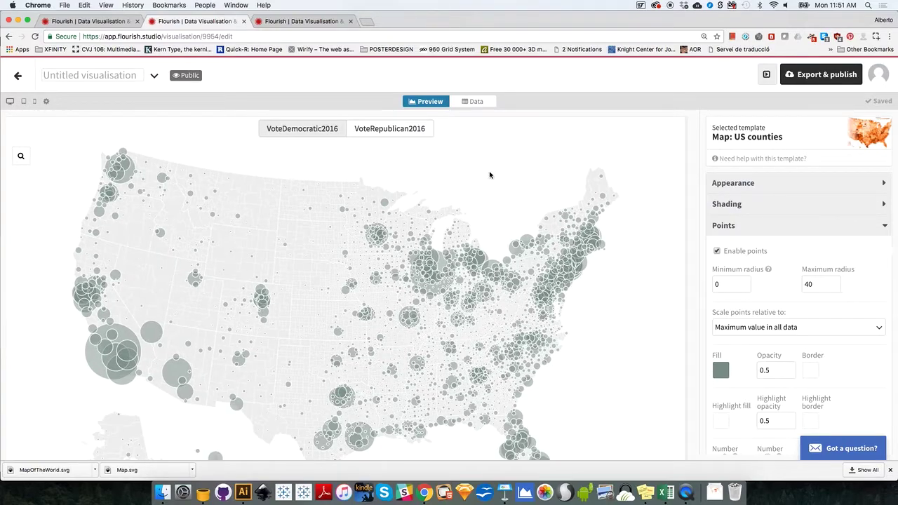
{"action": "scroll", "coordinate": [490, 174], "scroll_direction": "down", "scroll_amount": 1}
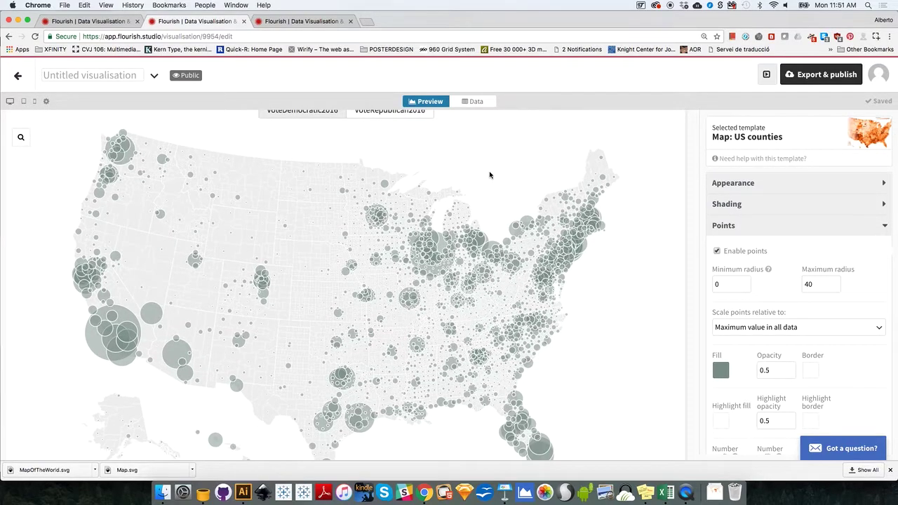
{"action": "scroll", "coordinate": [490, 175], "scroll_direction": "up", "scroll_amount": 1}
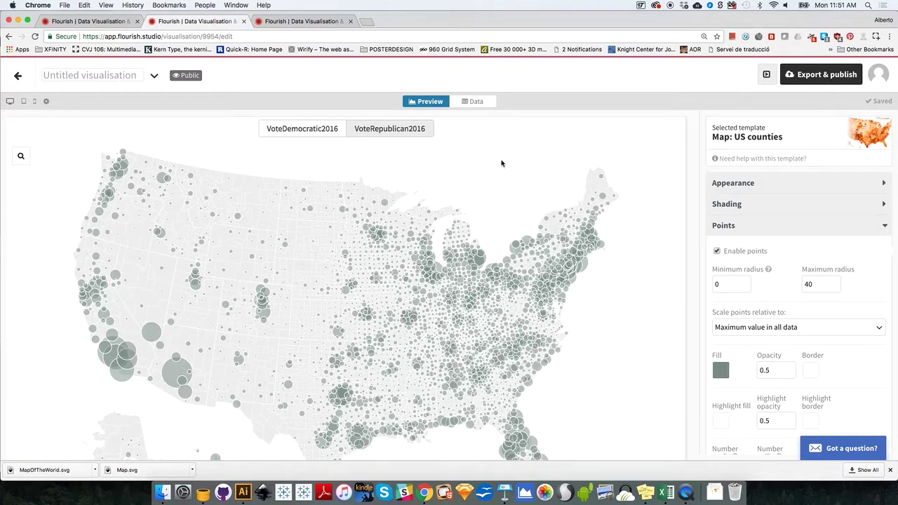
{"action": "left_click", "coordinate": [376, 132]}
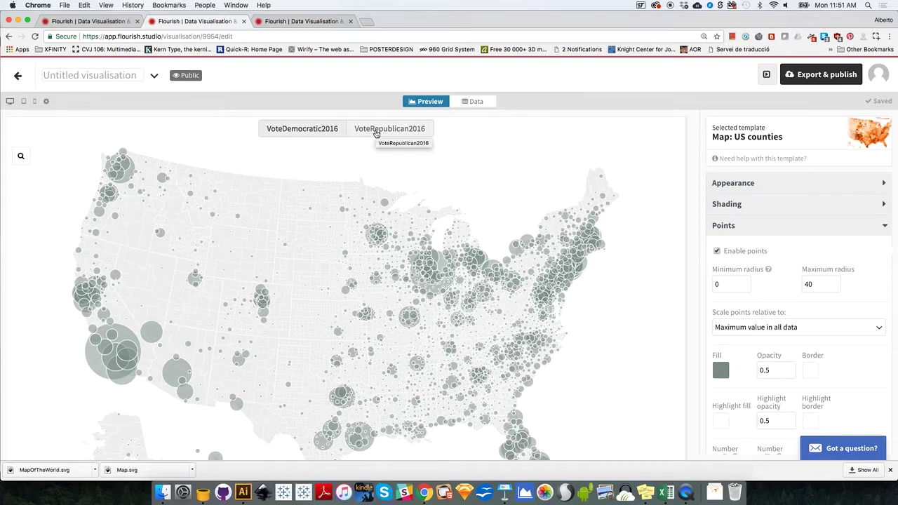
{"action": "scroll", "coordinate": [376, 133], "scroll_direction": "down", "scroll_amount": 2}
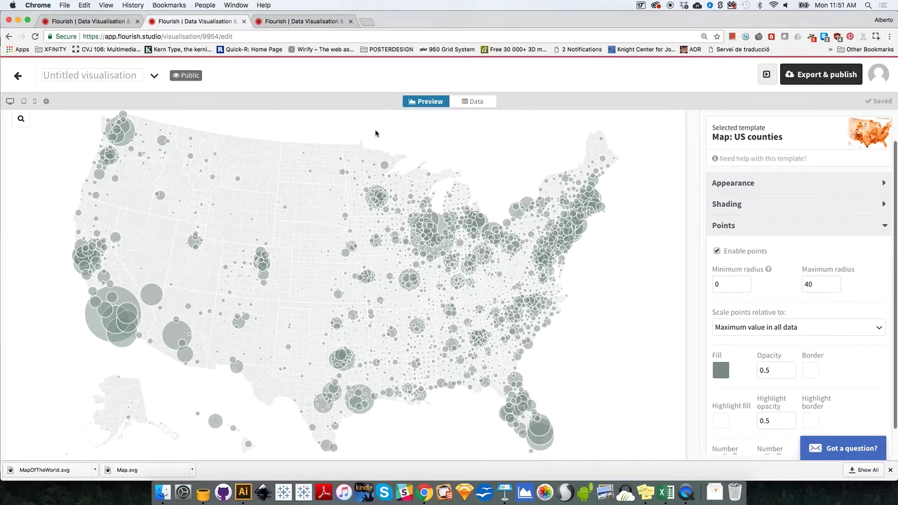
{"action": "scroll", "coordinate": [376, 133], "scroll_direction": "up", "scroll_amount": 1}
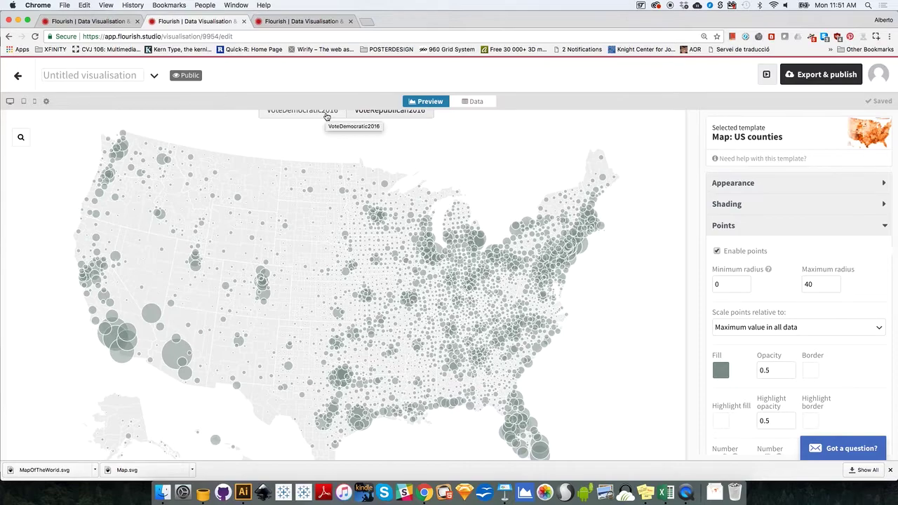
{"action": "left_click", "coordinate": [362, 112]}
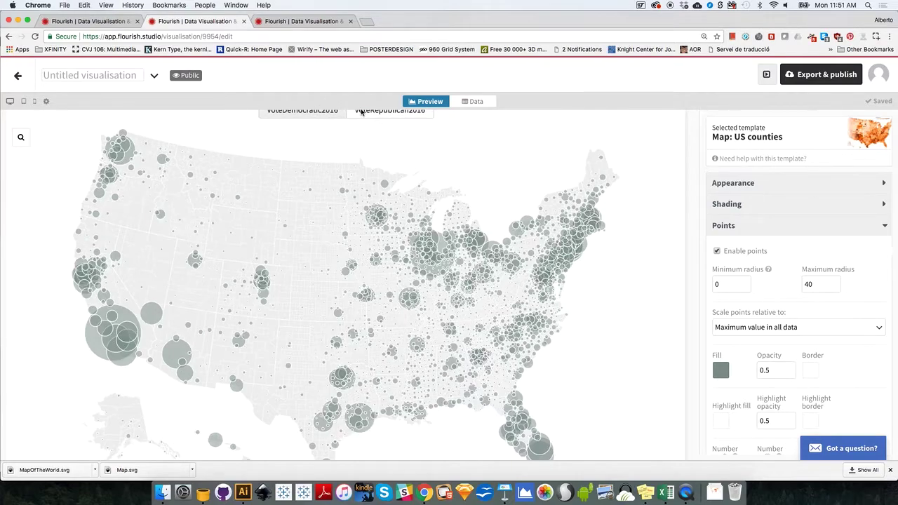
{"action": "left_click", "coordinate": [383, 114]}
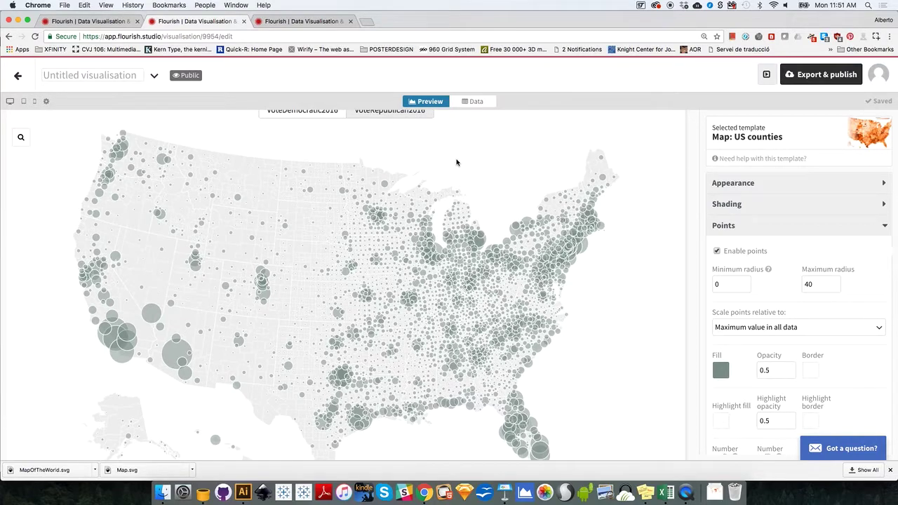
{"action": "scroll", "coordinate": [456, 162], "scroll_direction": "up", "scroll_amount": 1}
{"action": "left_click", "coordinate": [327, 133]}
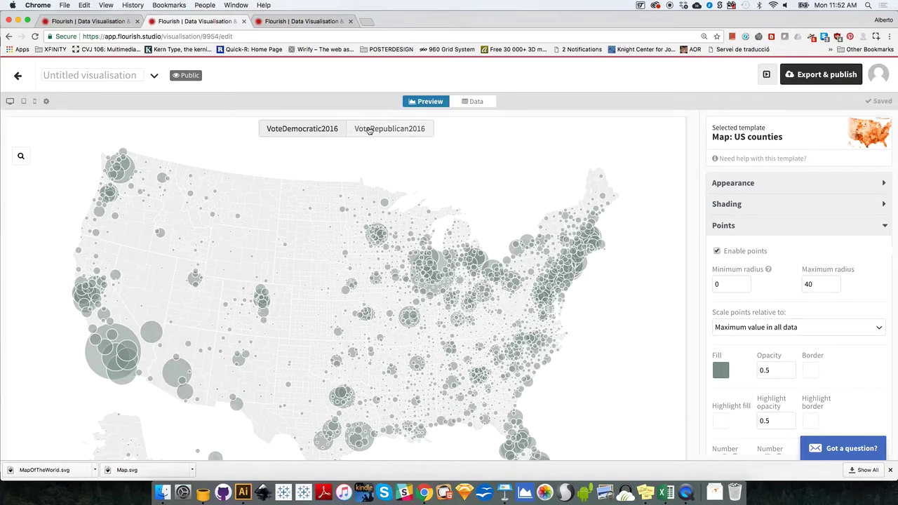
- Set 'Controls for points data' to Dropdown menu and pick VoteRepublican2016 from it
{"action": "left_click", "coordinate": [734, 226]}
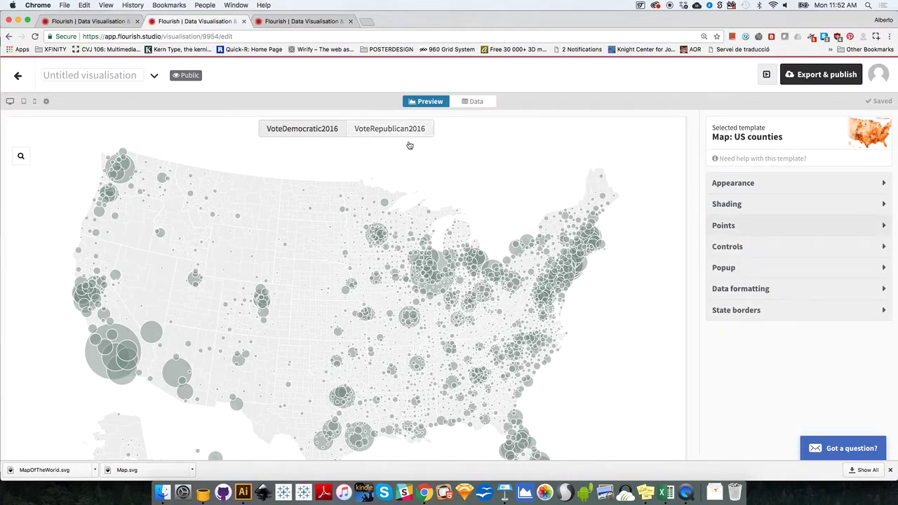
{"action": "left_click", "coordinate": [734, 249]}
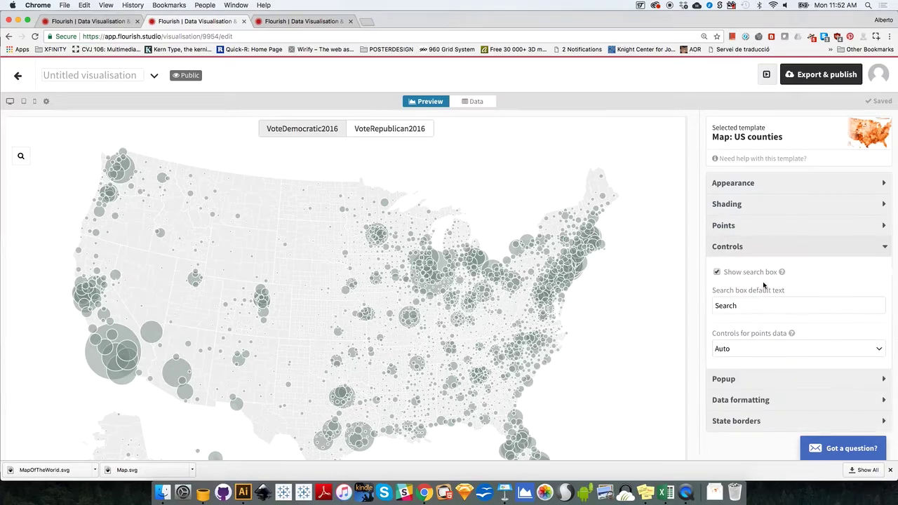
{"action": "left_click", "coordinate": [752, 348]}
{"action": "left_click", "coordinate": [748, 385]}
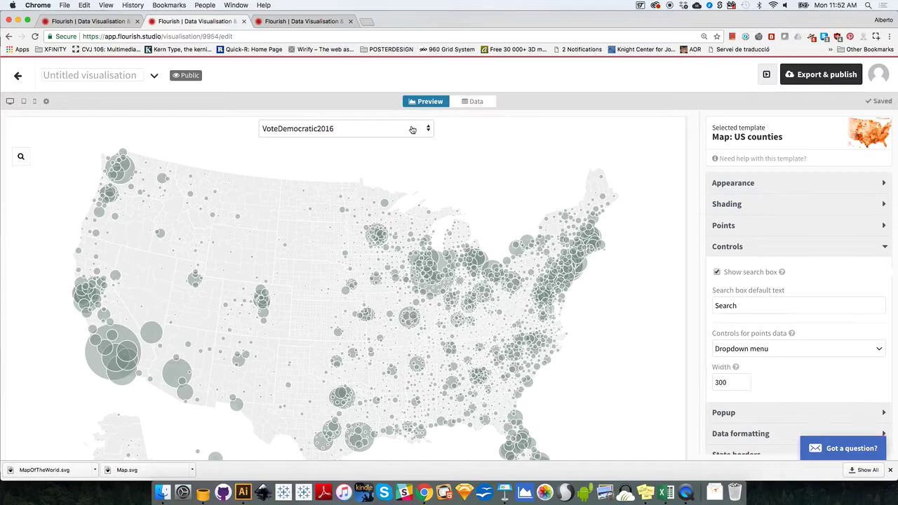
{"action": "left_click", "coordinate": [412, 129]}
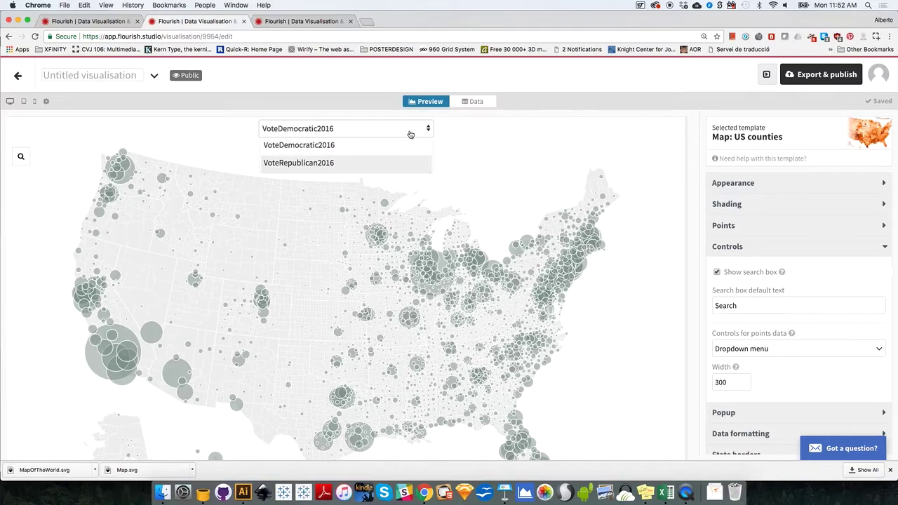
{"action": "key", "text": "Return"}
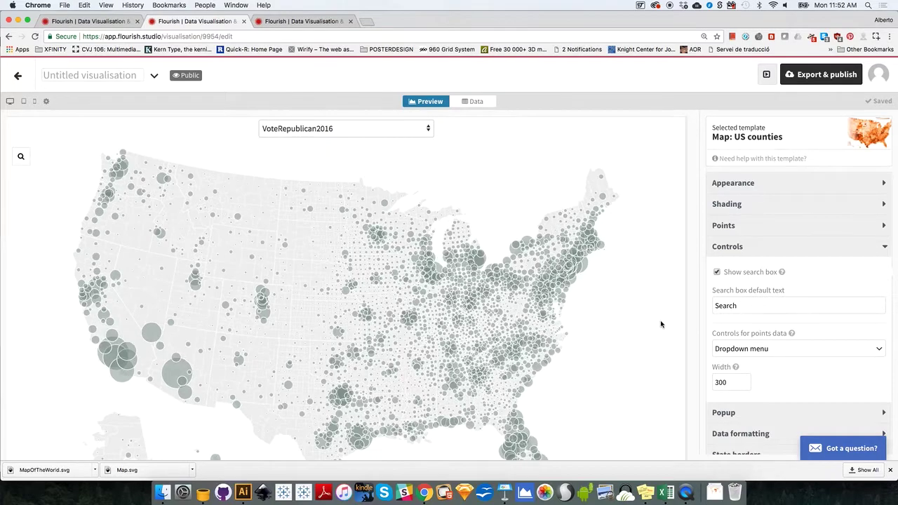
- Change the vote switcher's style from dropdown to Button group
{"action": "left_click", "coordinate": [747, 349]}
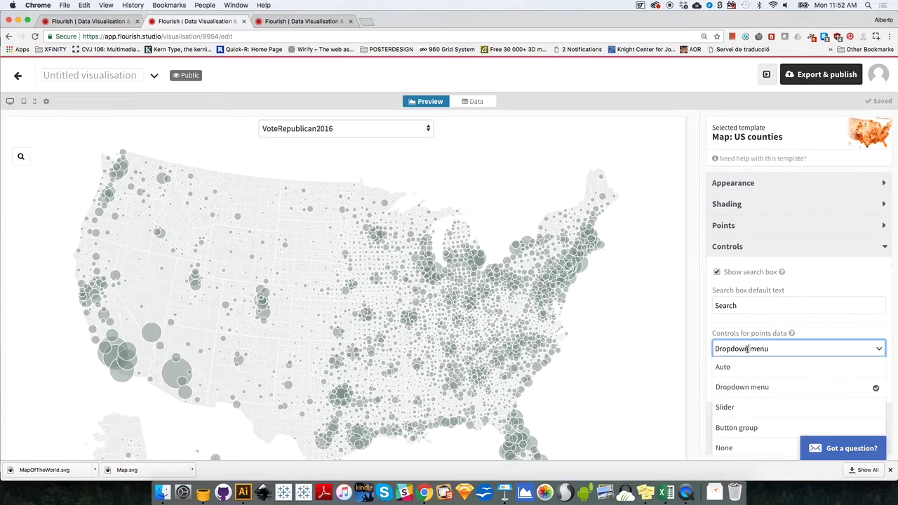
{"action": "left_click", "coordinate": [735, 428]}
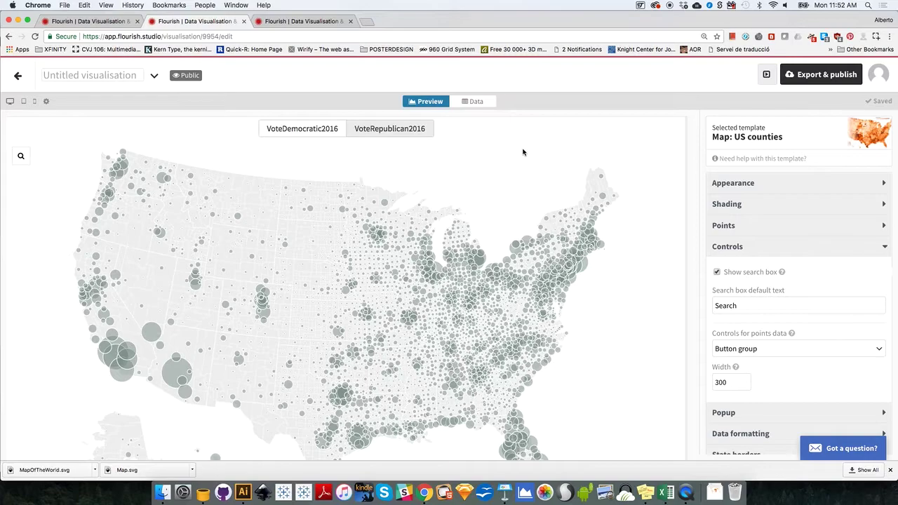
{"action": "scroll", "coordinate": [522, 152], "scroll_direction": "down", "scroll_amount": 1}
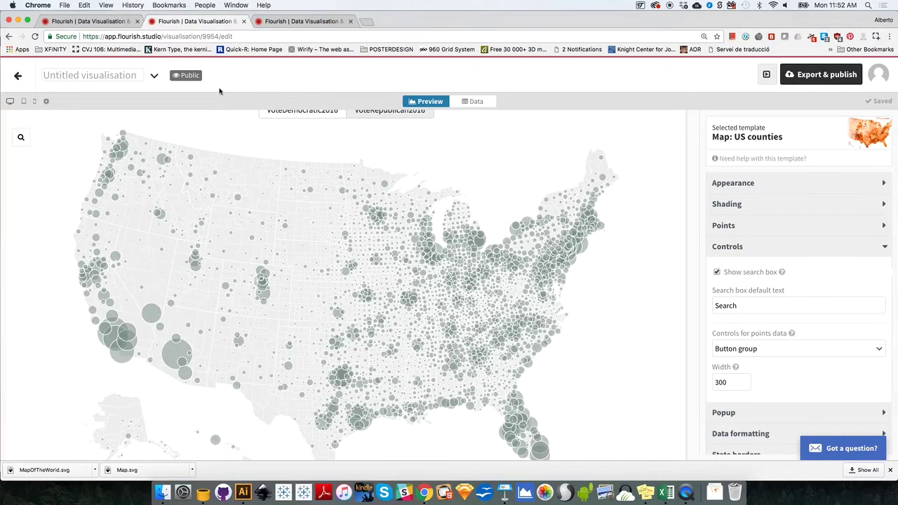
- Preview at tablet width and search 'Miami' to jump to Miami-Dade County, Florida
{"action": "left_click", "coordinate": [28, 102]}
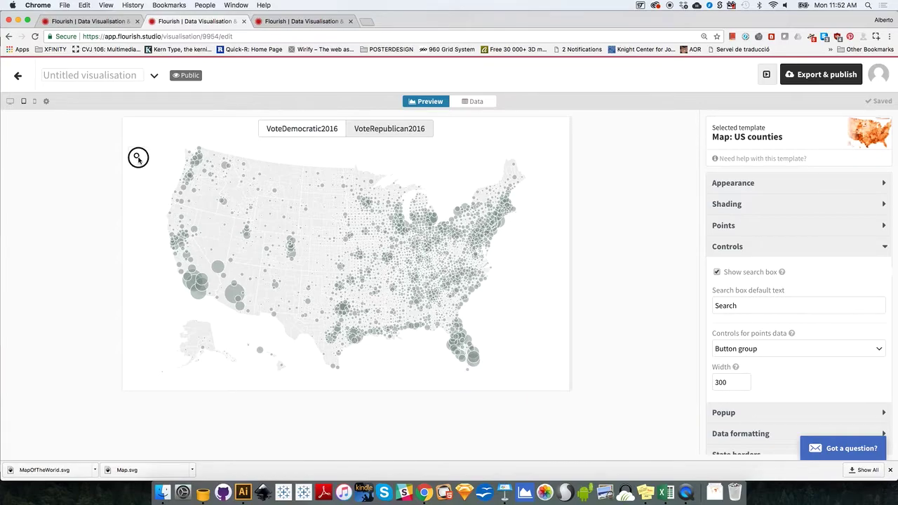
{"action": "left_click", "coordinate": [137, 158]}
{"action": "type", "text": "Miami"}
{"action": "left_click", "coordinate": [196, 177]}
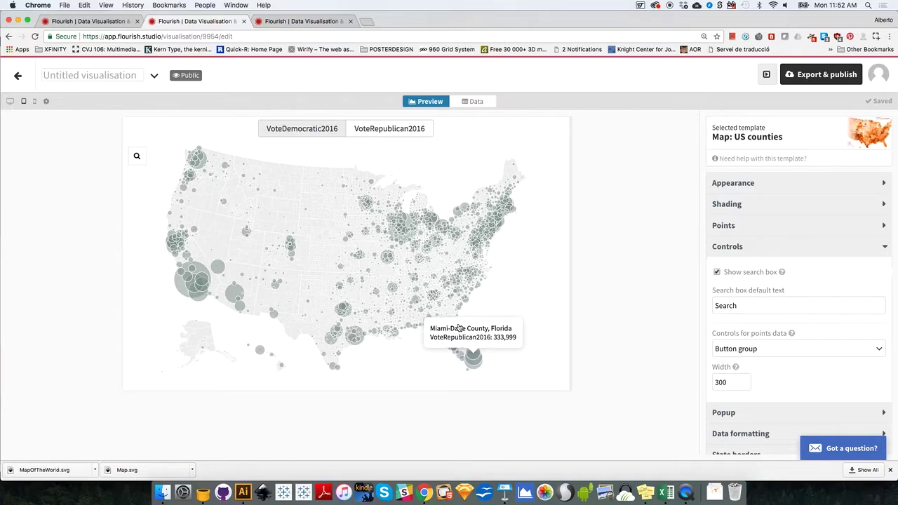
{"action": "left_click", "coordinate": [141, 155]}
{"action": "left_click", "coordinate": [166, 138]}
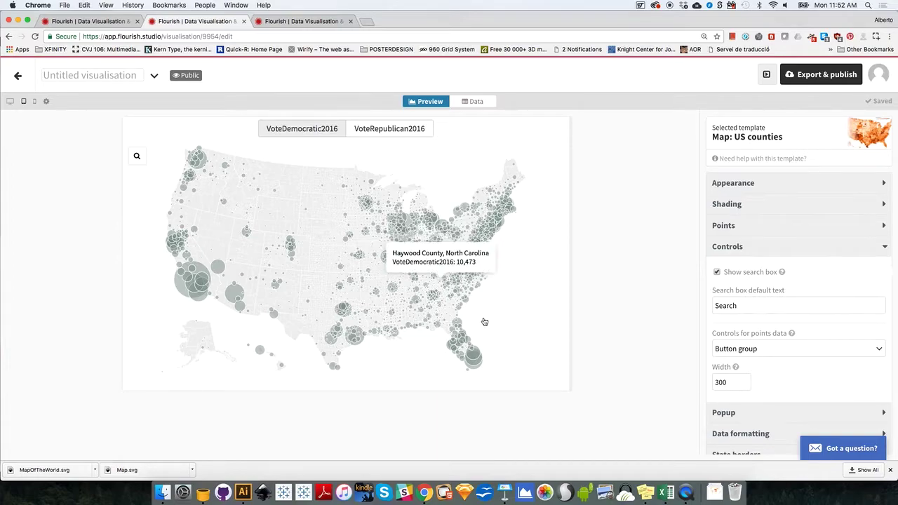
- Expand the Appearance section showing border opacity 0.8, border width 0.5, and highlight multiplier 3
{"action": "left_click", "coordinate": [733, 184]}
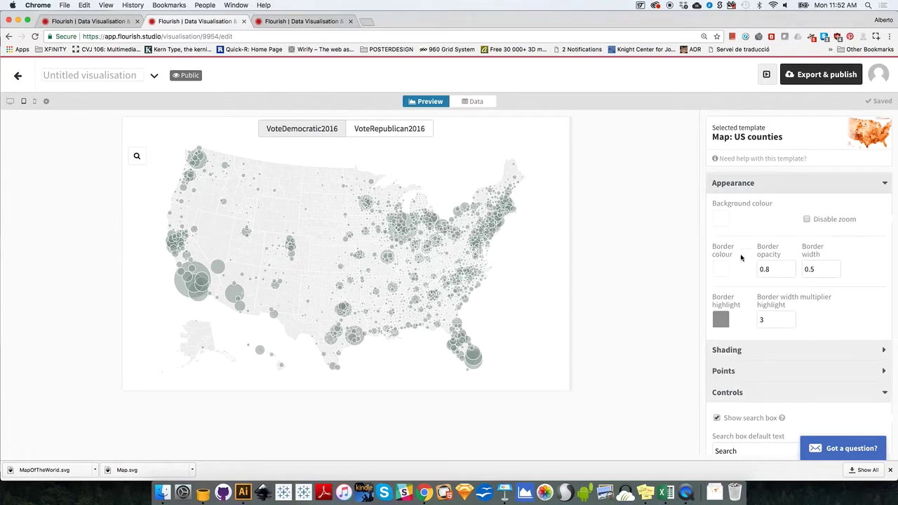